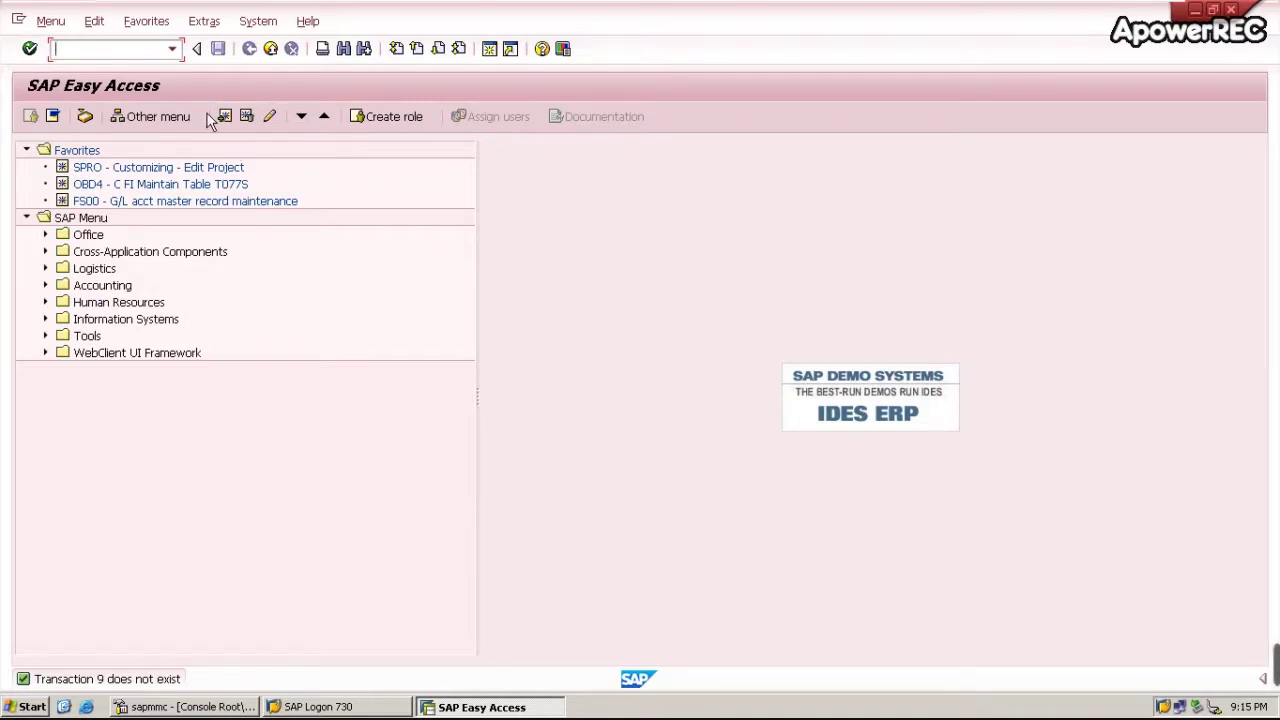
Start transaction FB50 to enter a G/L account document
{"action": "type", "text": "fb50"}
{"action": "key", "text": "Return"}
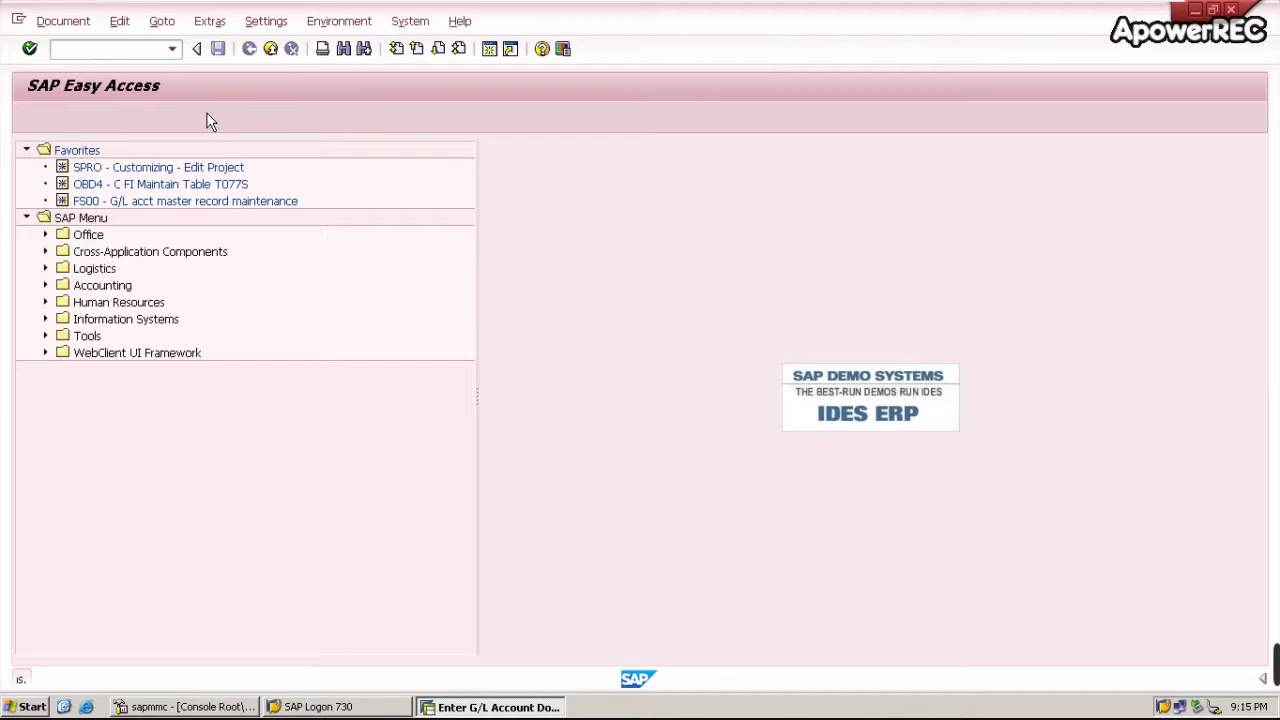
Date the document 21.05.2020 and go to the first line's G/L account field
{"action": "type", "text": "2"}
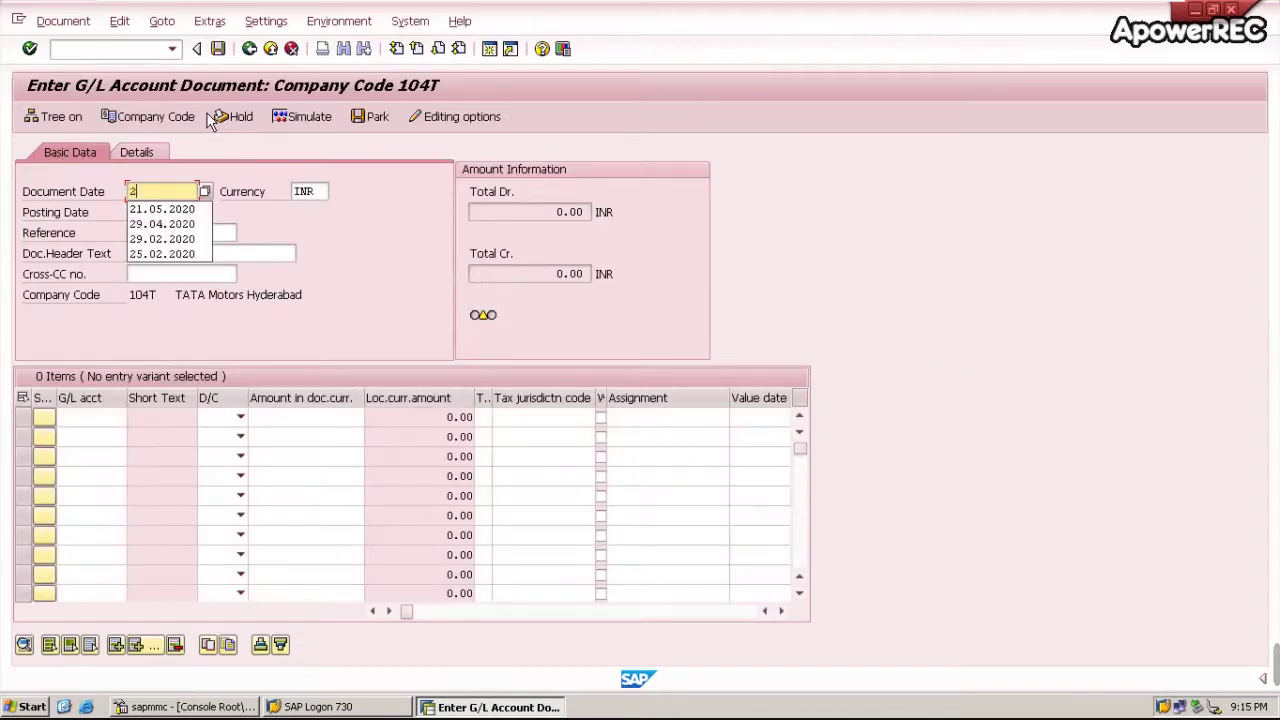
{"action": "type", "text": "1.05.2"}
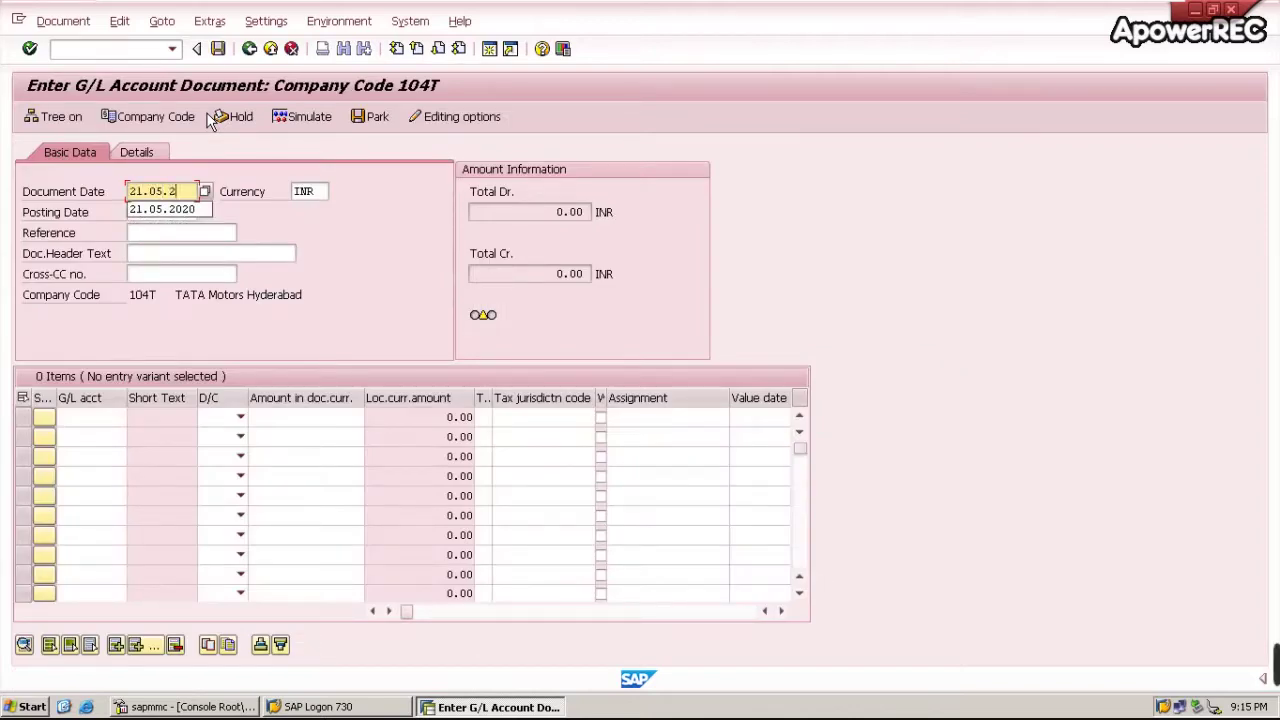
{"action": "type", "text": "020"}
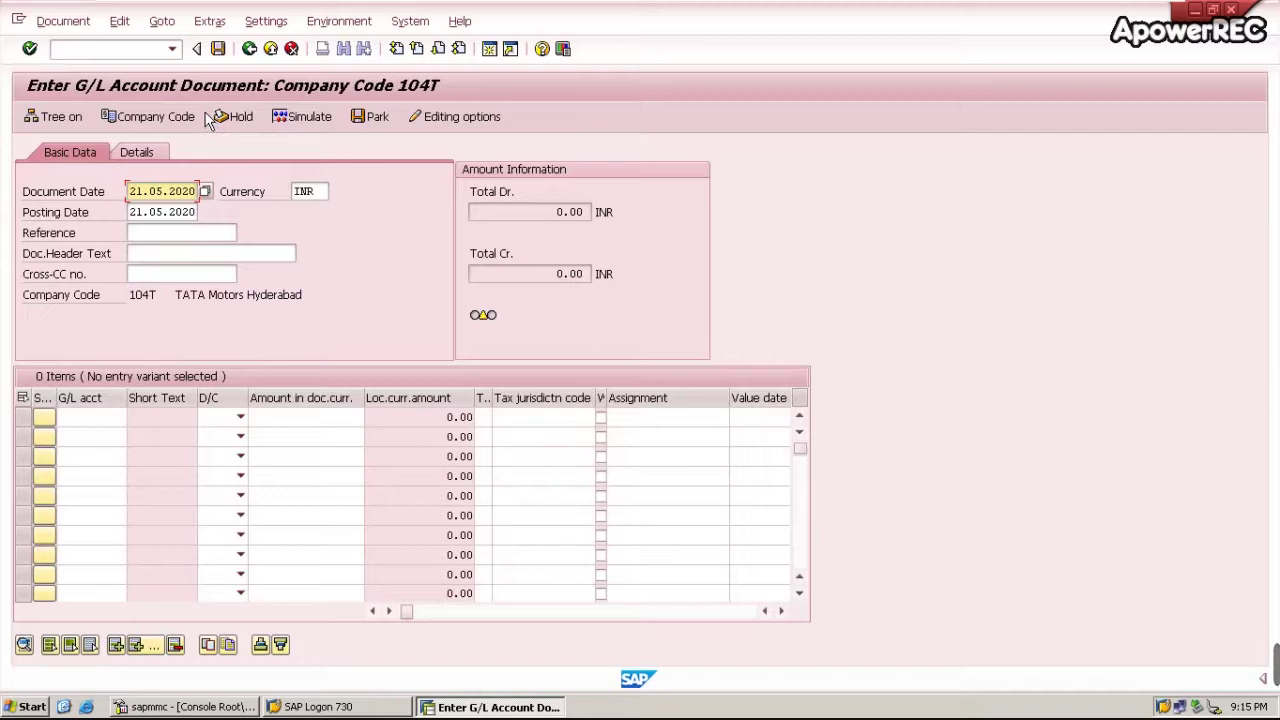
{"action": "left_click", "coordinate": [97, 416]}
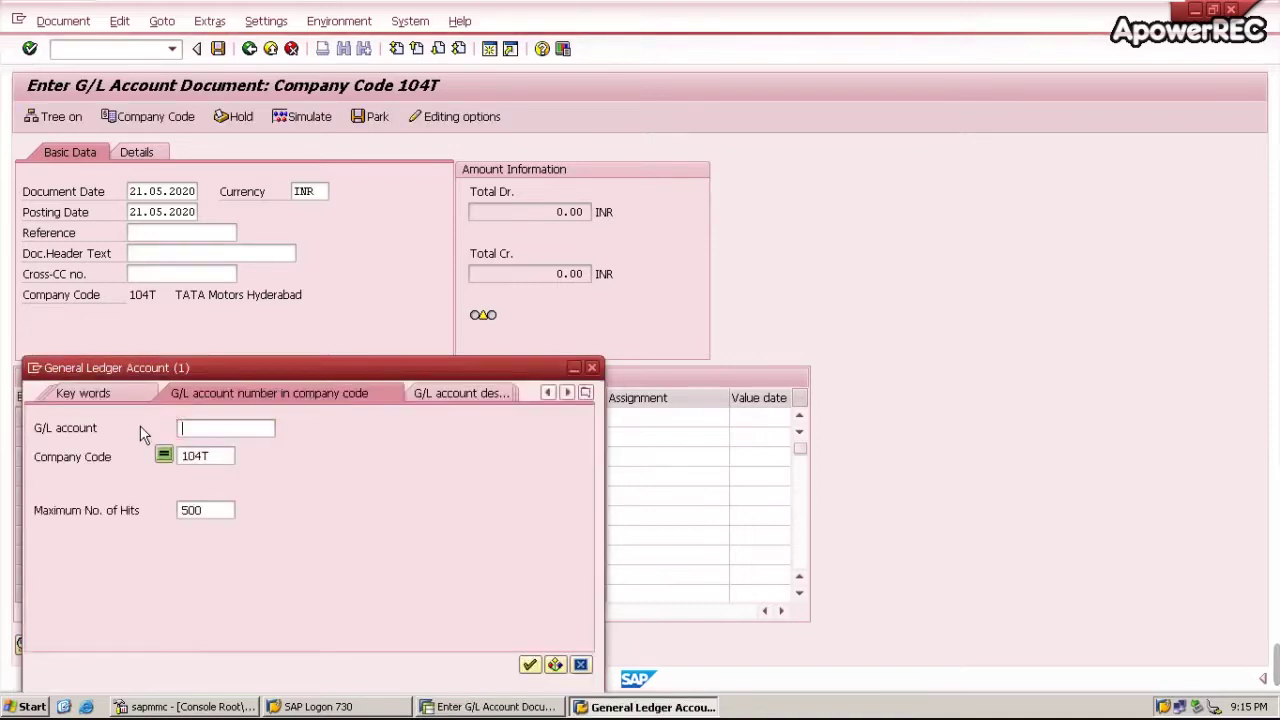
List the 104T G/L accounts and pick 400000 Labour charges for line one
{"action": "key", "text": "Return"}
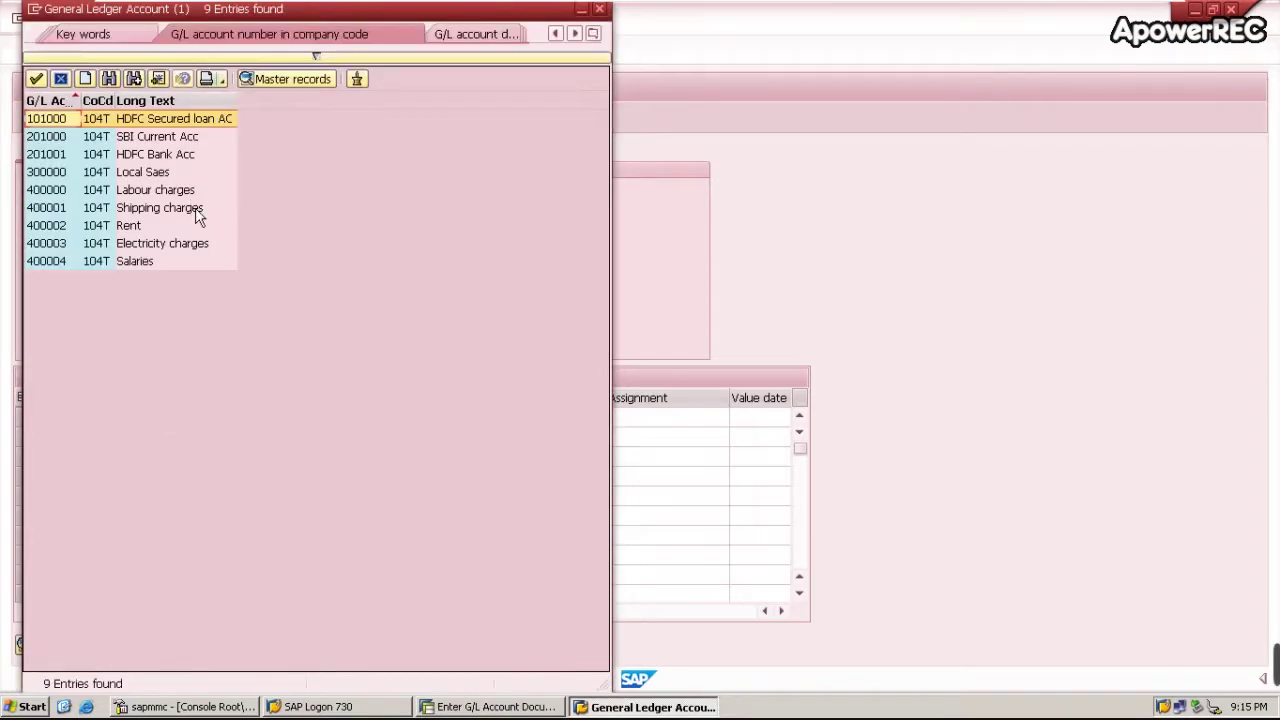
{"action": "left_click", "coordinate": [195, 197]}
{"action": "double_click", "coordinate": [195, 198]}
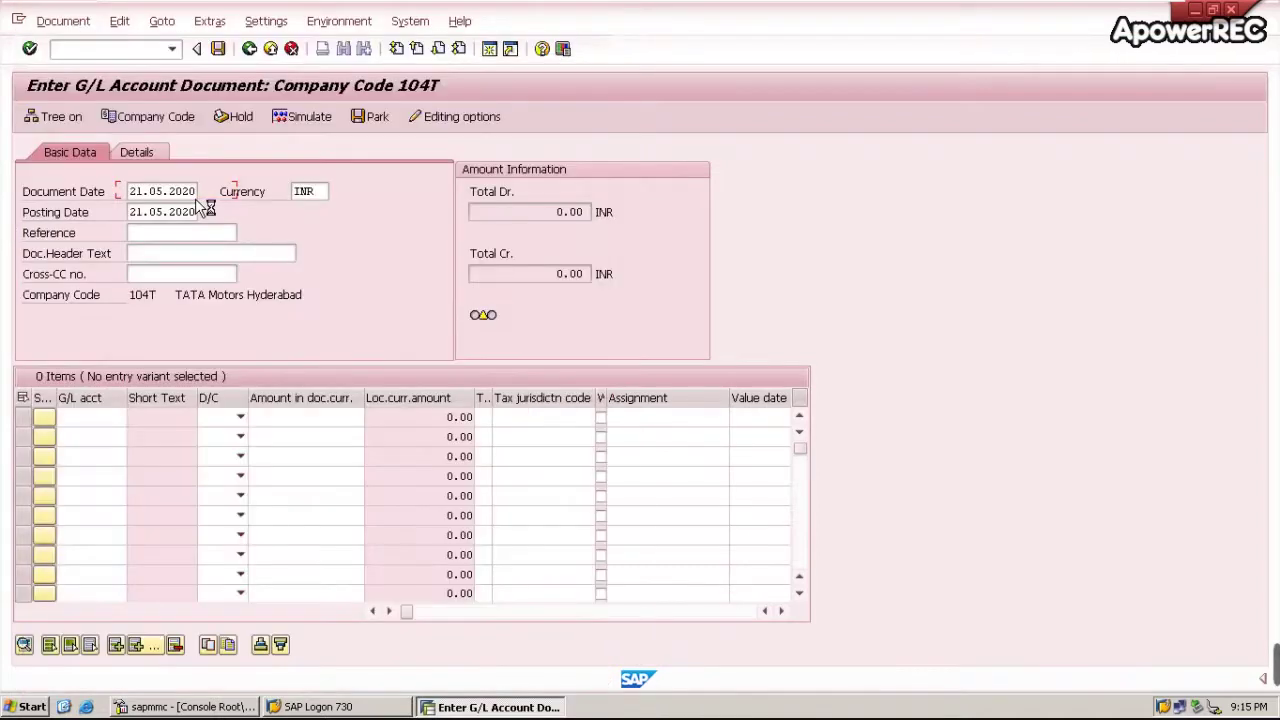
{"action": "type", "text": "400000"}
Make line one a 60000 debit with the text 'Being Labour charges paid'
{"action": "left_click", "coordinate": [240, 417]}
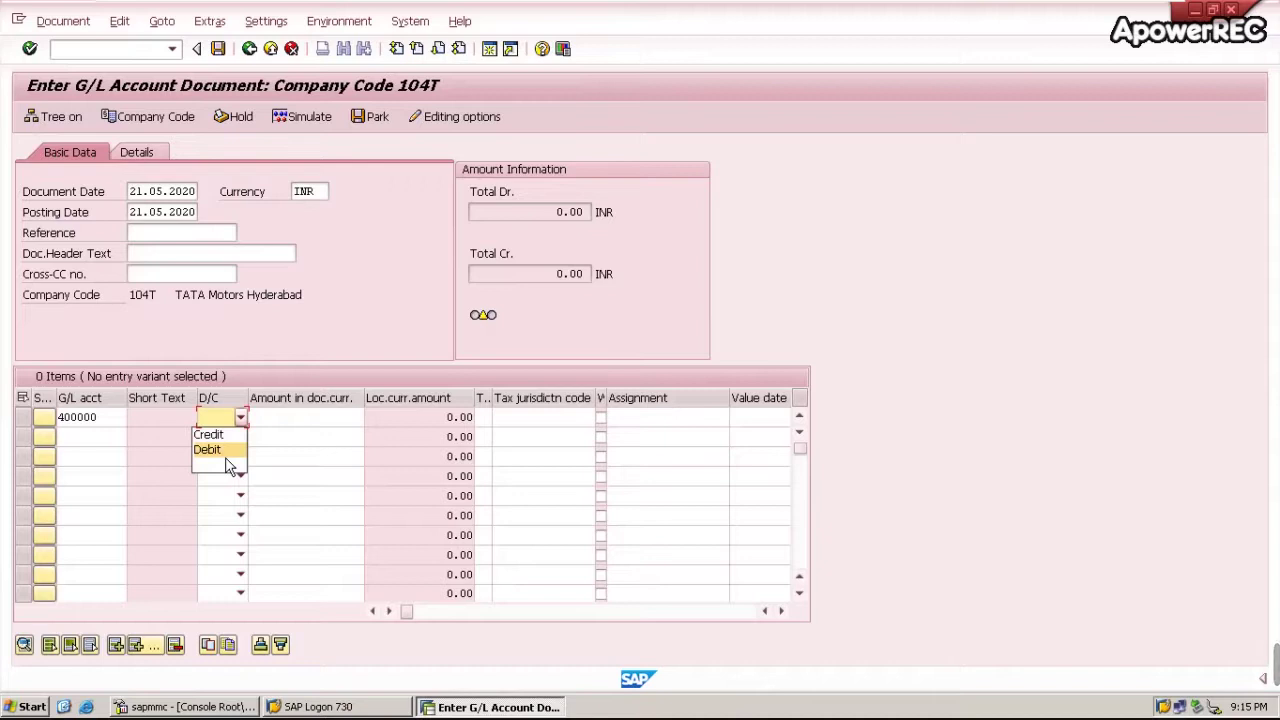
{"action": "left_click", "coordinate": [226, 459]}
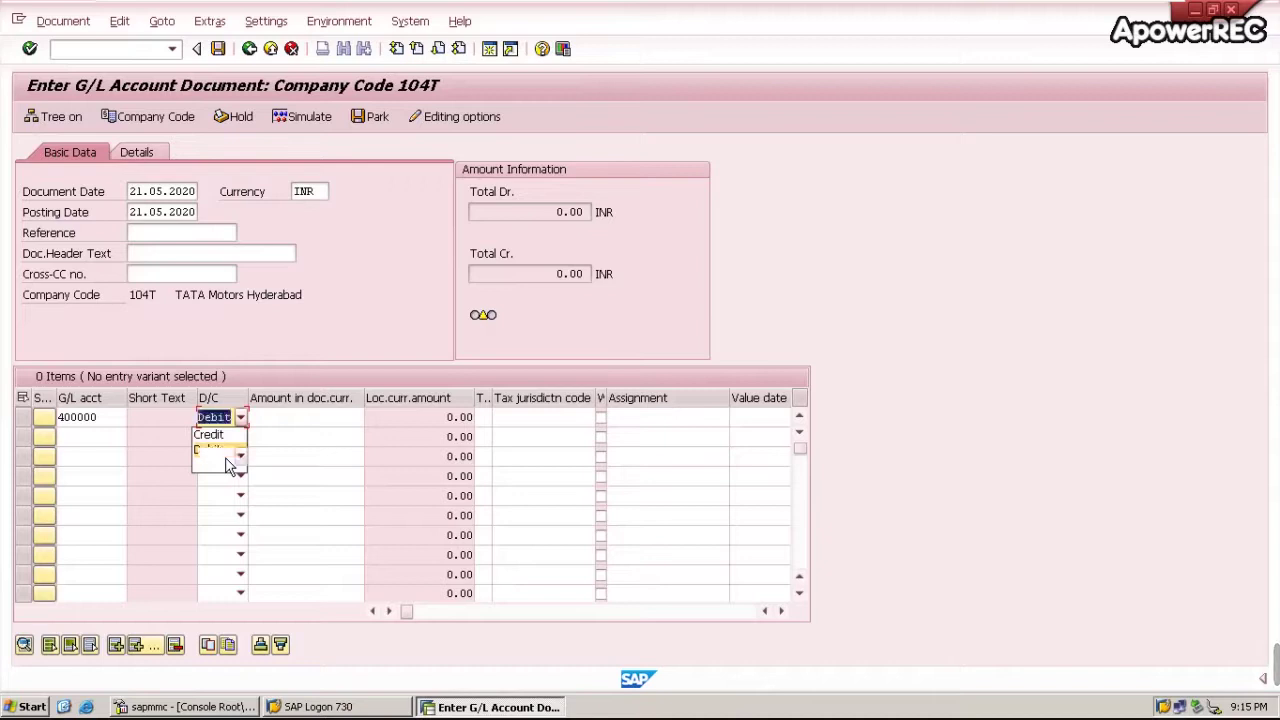
{"action": "left_click", "coordinate": [291, 420]}
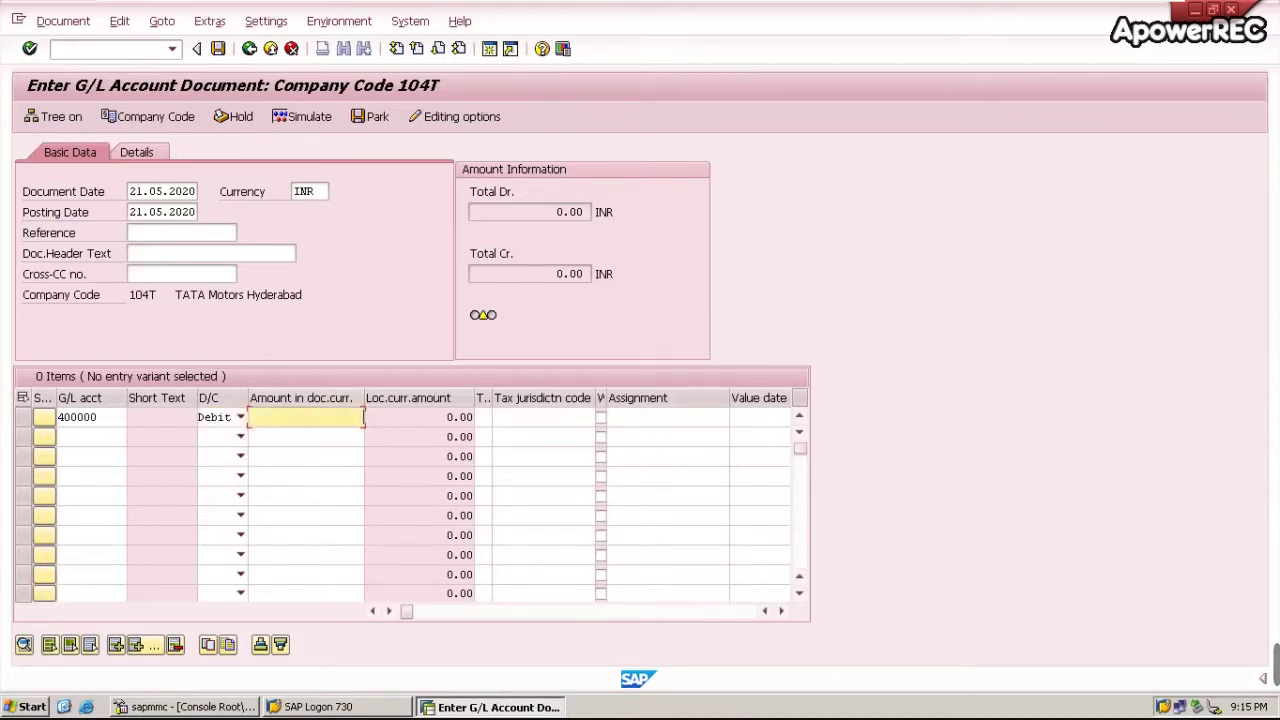
{"action": "type", "text": "6"}
{"action": "type", "text": "0000"}
{"action": "key", "text": "Tab"}
{"action": "key", "text": "Tab"}
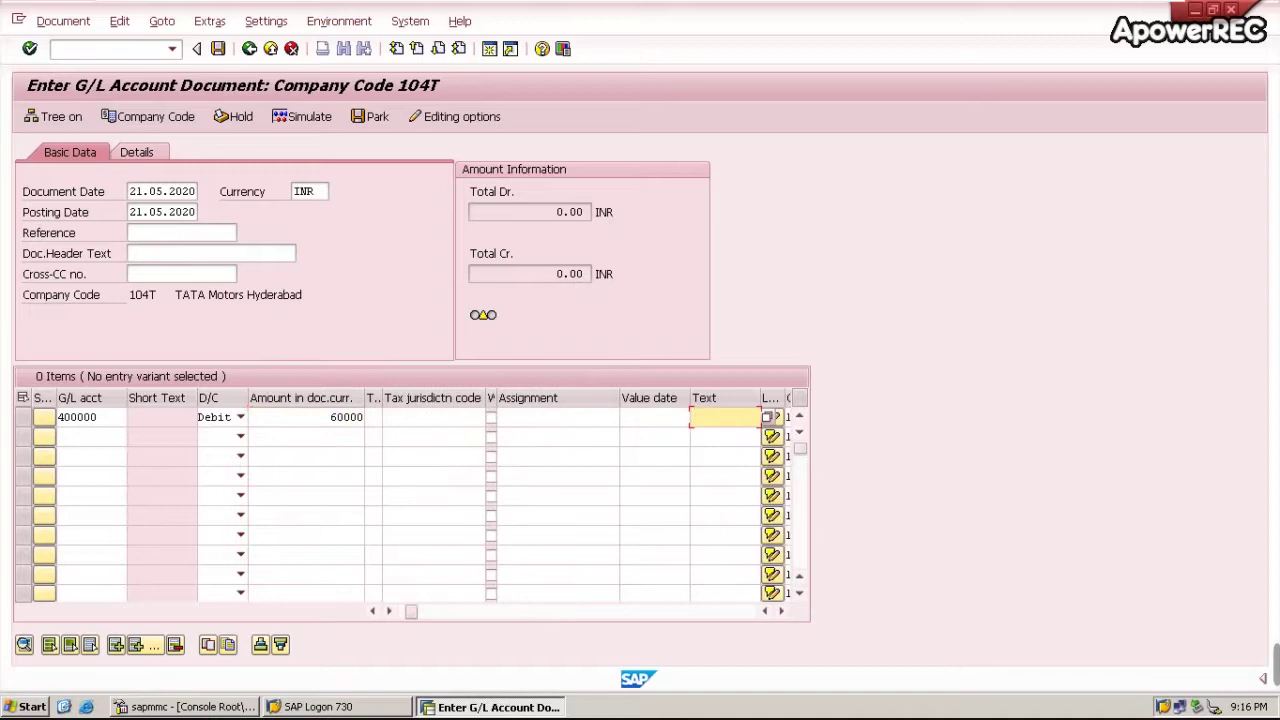
{"action": "type", "text": "B"}
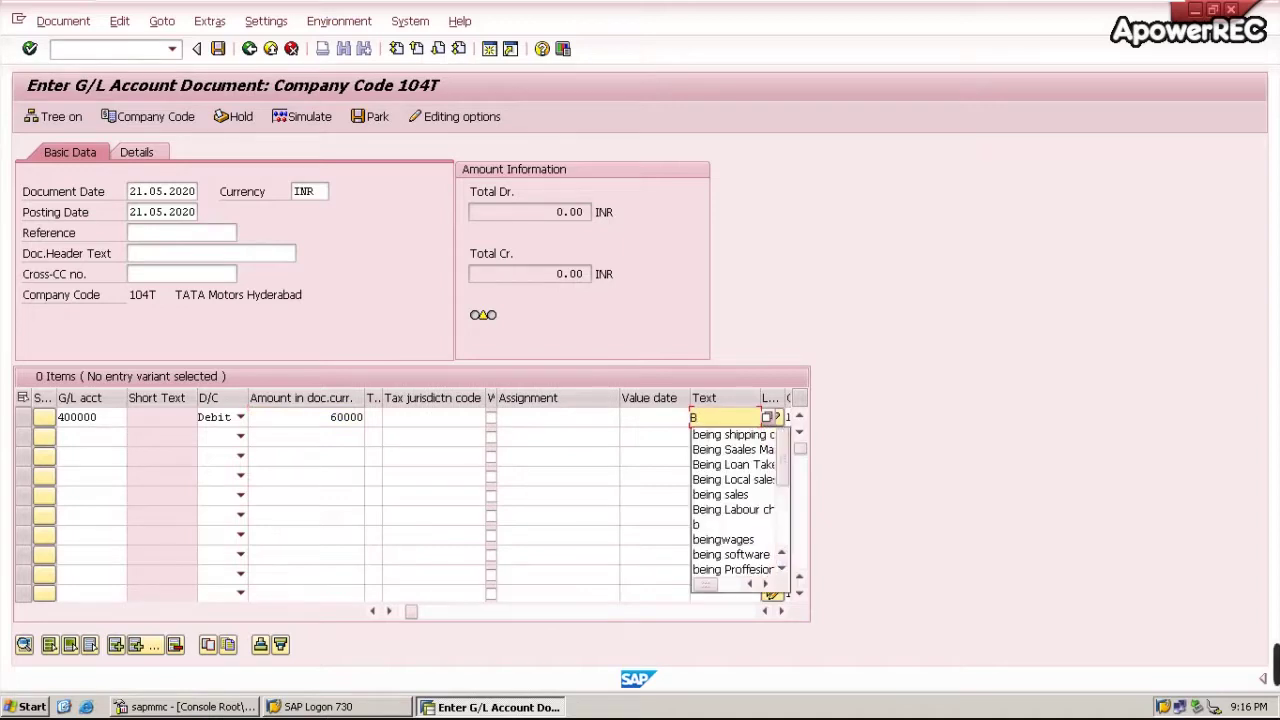
{"action": "type", "text": "eing L"}
{"action": "type", "text": "a"}
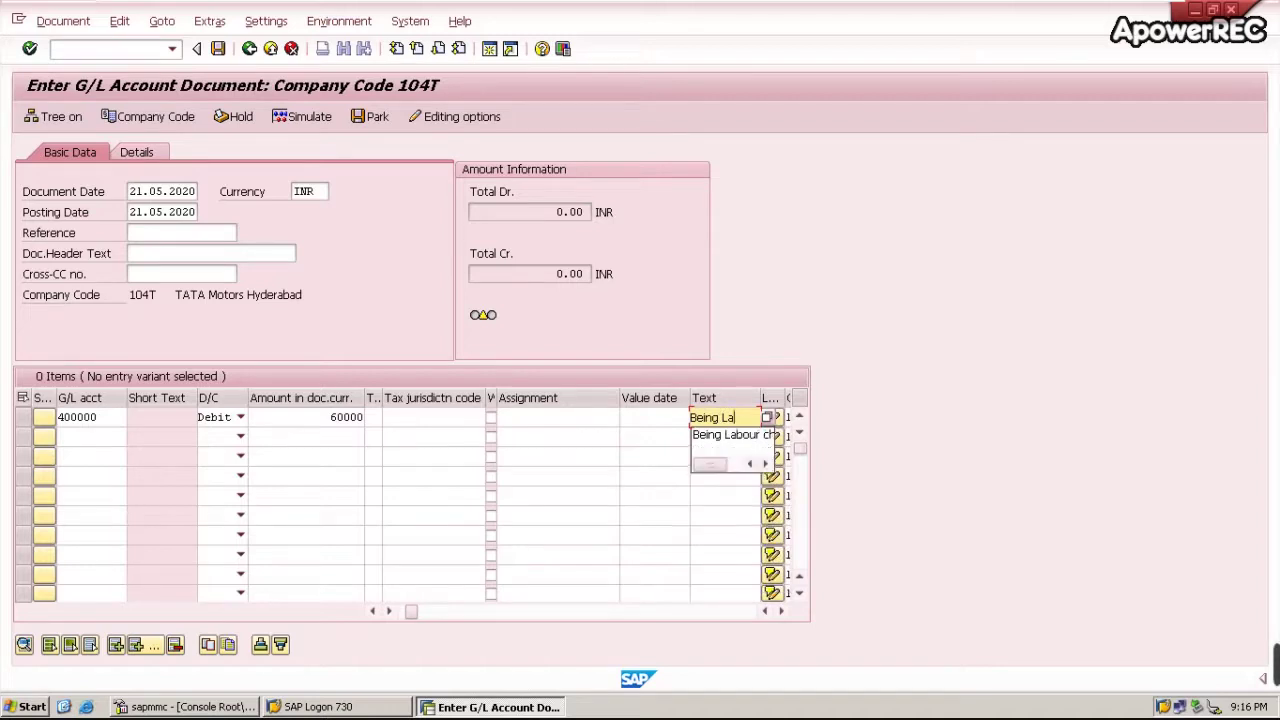
{"action": "type", "text": "b"}
{"action": "type", "text": "our charg"}
{"action": "type", "text": "es paid"}
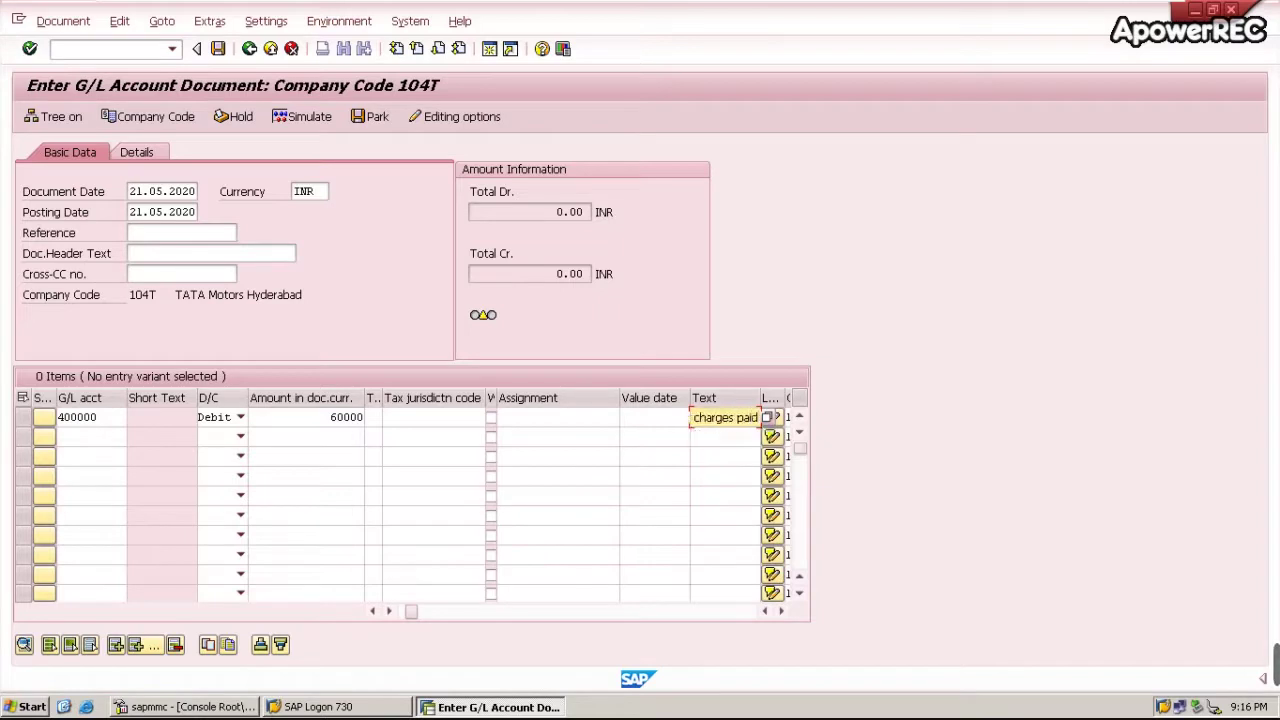
{"action": "key", "text": "Tab"}
{"action": "key", "text": "Tab"}
{"action": "key", "text": "Tab"}
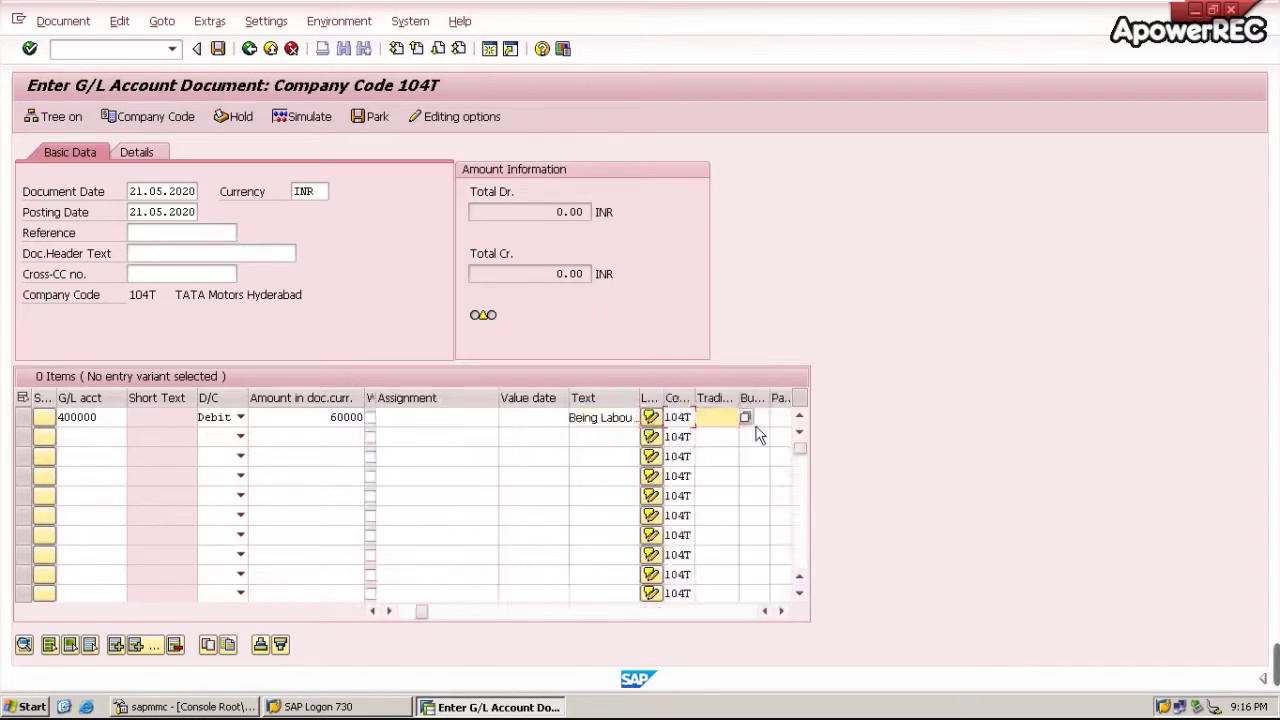
{"action": "key", "text": "Tab"}
{"action": "key", "text": "Tab"}
{"action": "key", "text": "Tab"}
{"action": "key", "text": "Tab"}
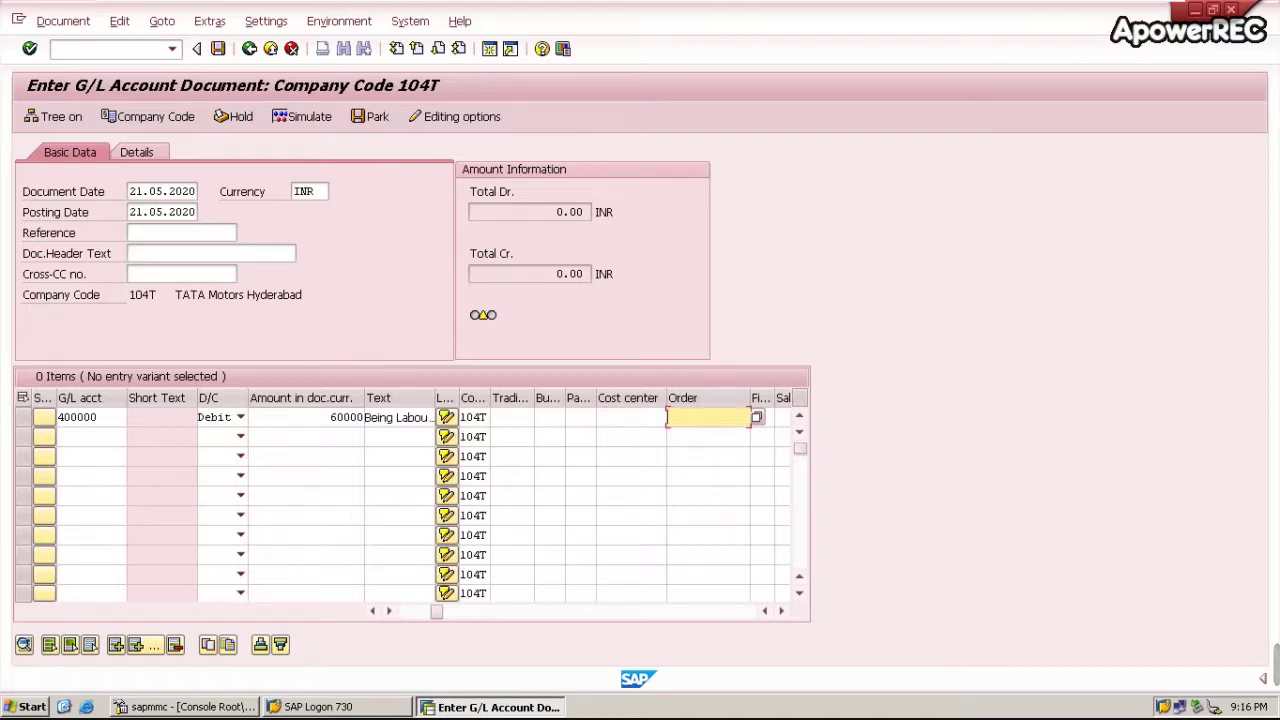
Go back to line one's Cost center field and bring up its search help
{"action": "key", "text": "shift+Tab"}
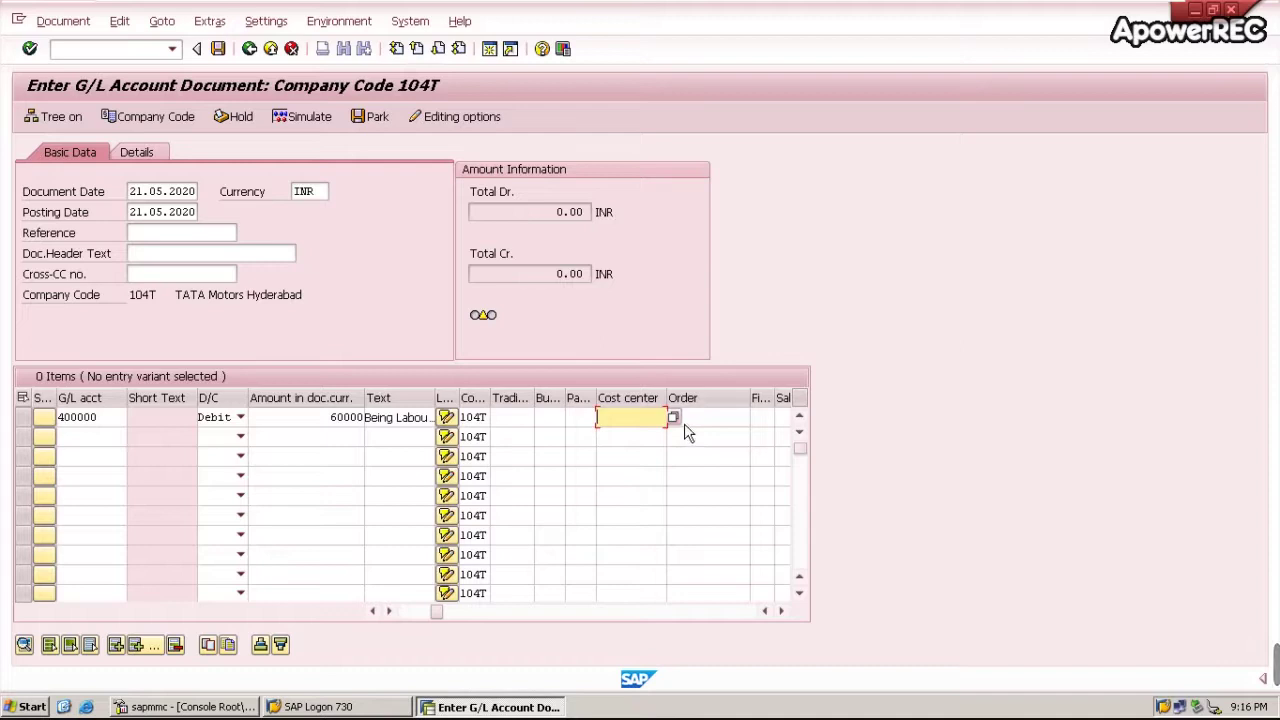
{"action": "key", "text": "Return"}
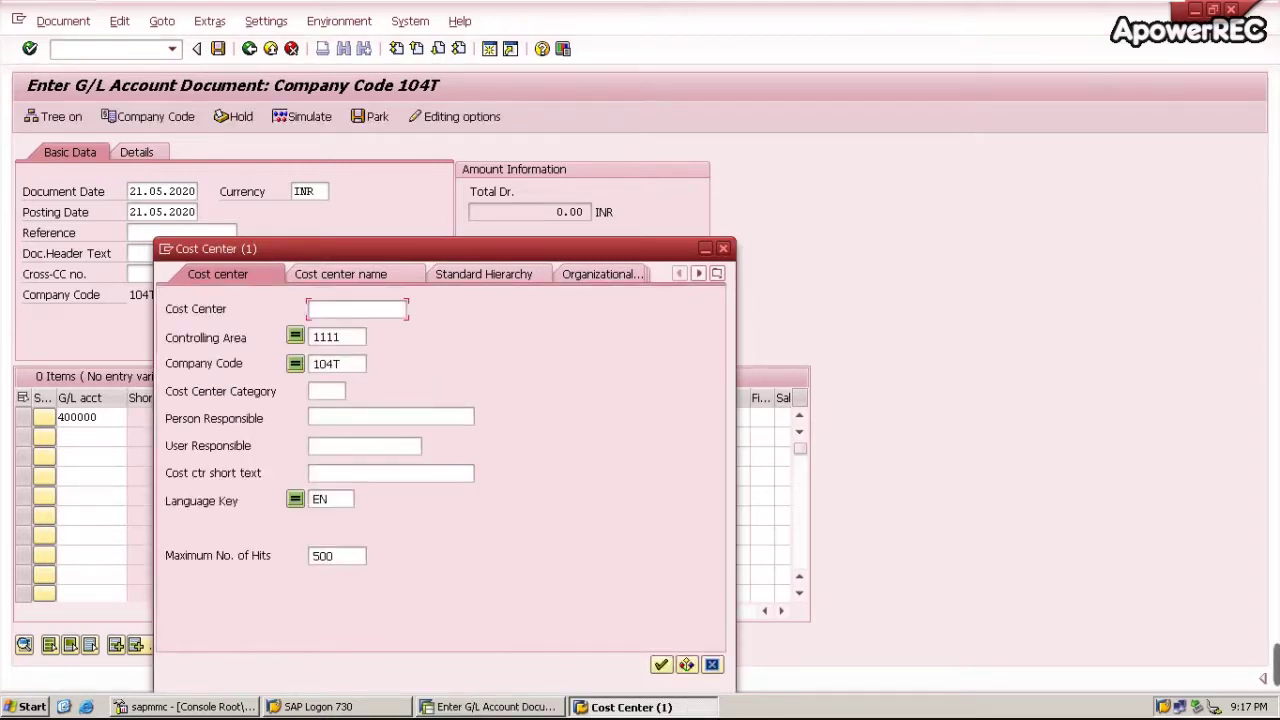
Search cost centers by company code 104T and assign 10400101 to line one
{"action": "key", "text": "Tab"}
{"action": "key", "text": "BackSpace"}
{"action": "key", "text": "BackSpace"}
{"action": "key", "text": "BackSpace"}
{"action": "key", "text": "BackSpace"}
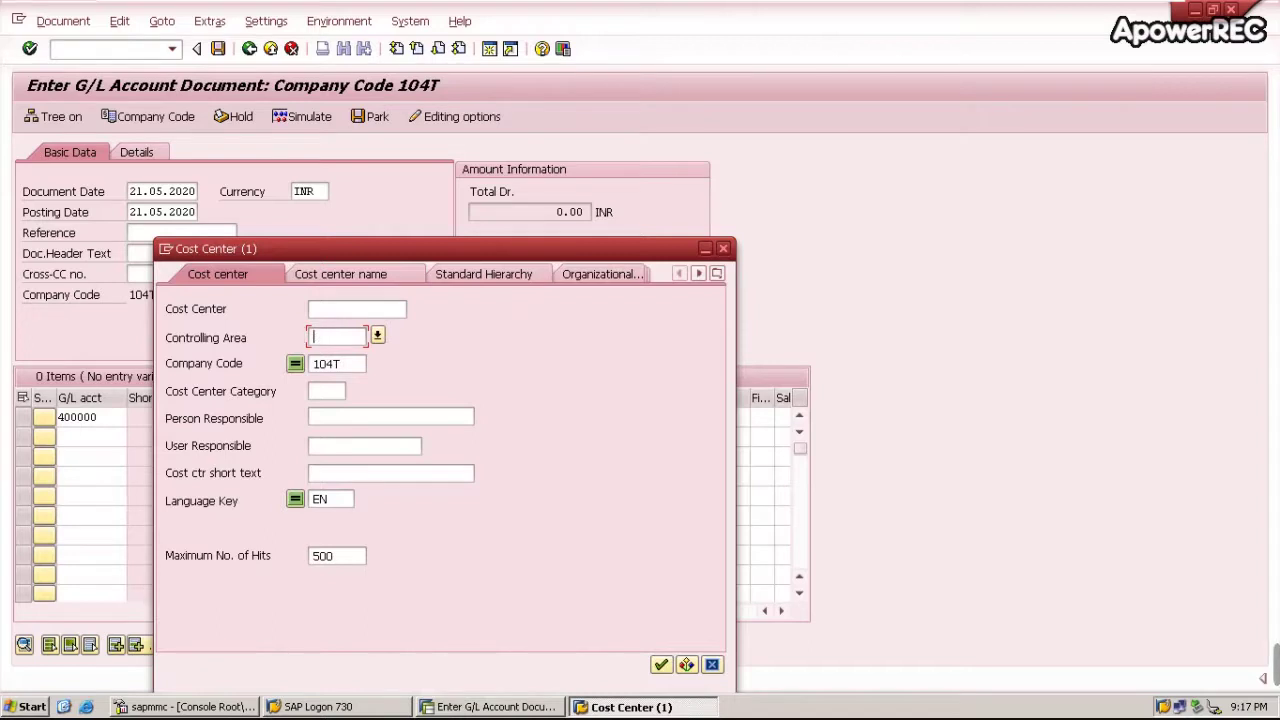
{"action": "type", "text": "104t"}
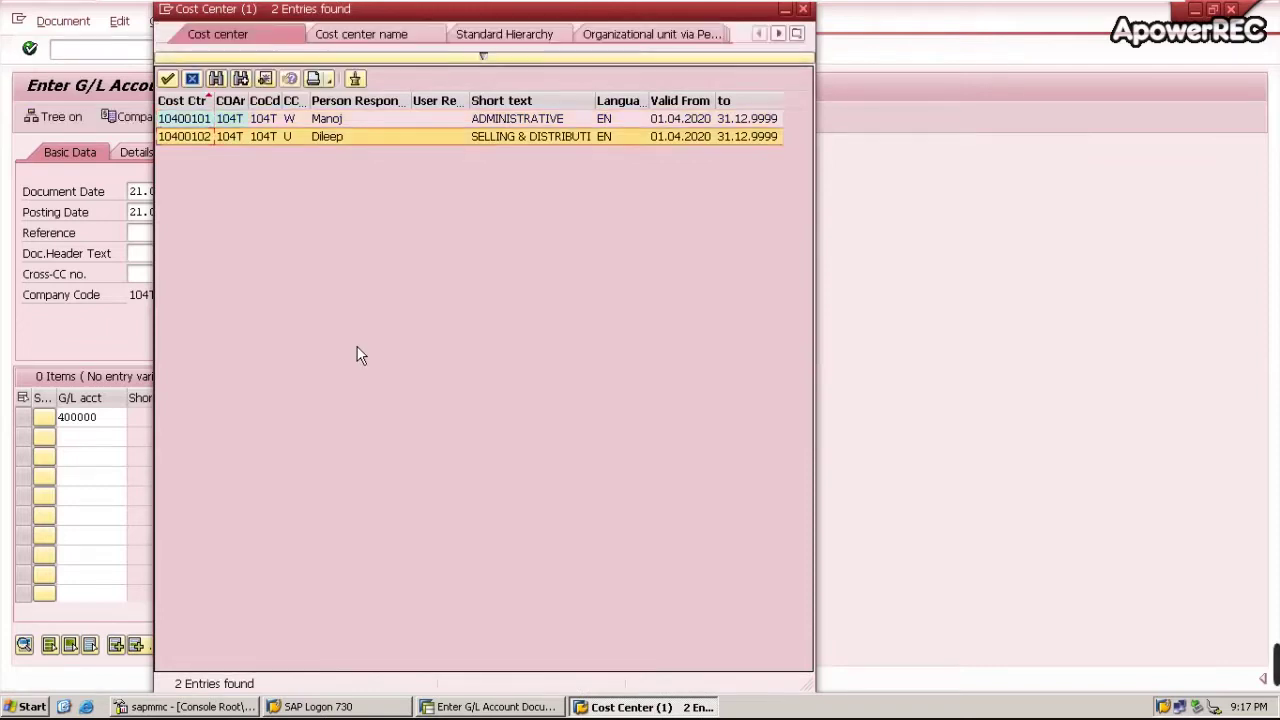
{"action": "key", "text": "Return"}
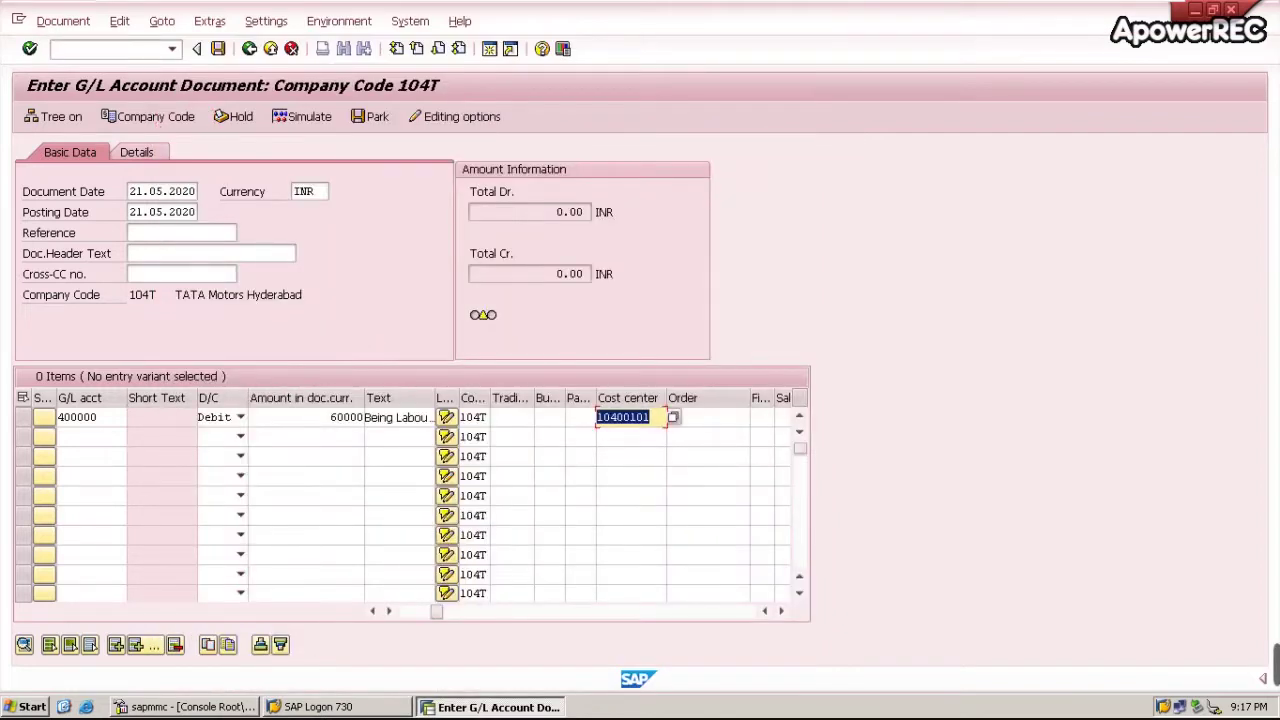
{"action": "left_click", "coordinate": [126, 438]}
{"action": "key", "text": "Return"}
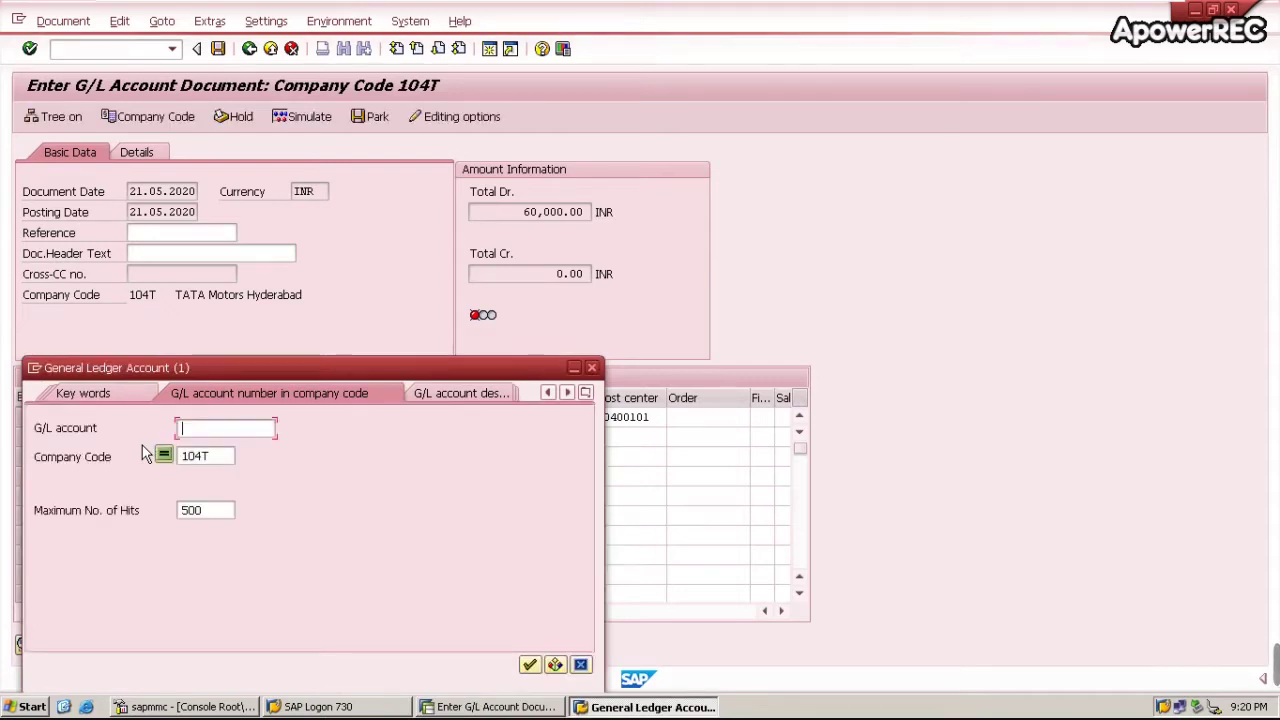
Search 104T accounts and put 201001 HDFC Bank Acc on line two
{"action": "key", "text": "Return"}
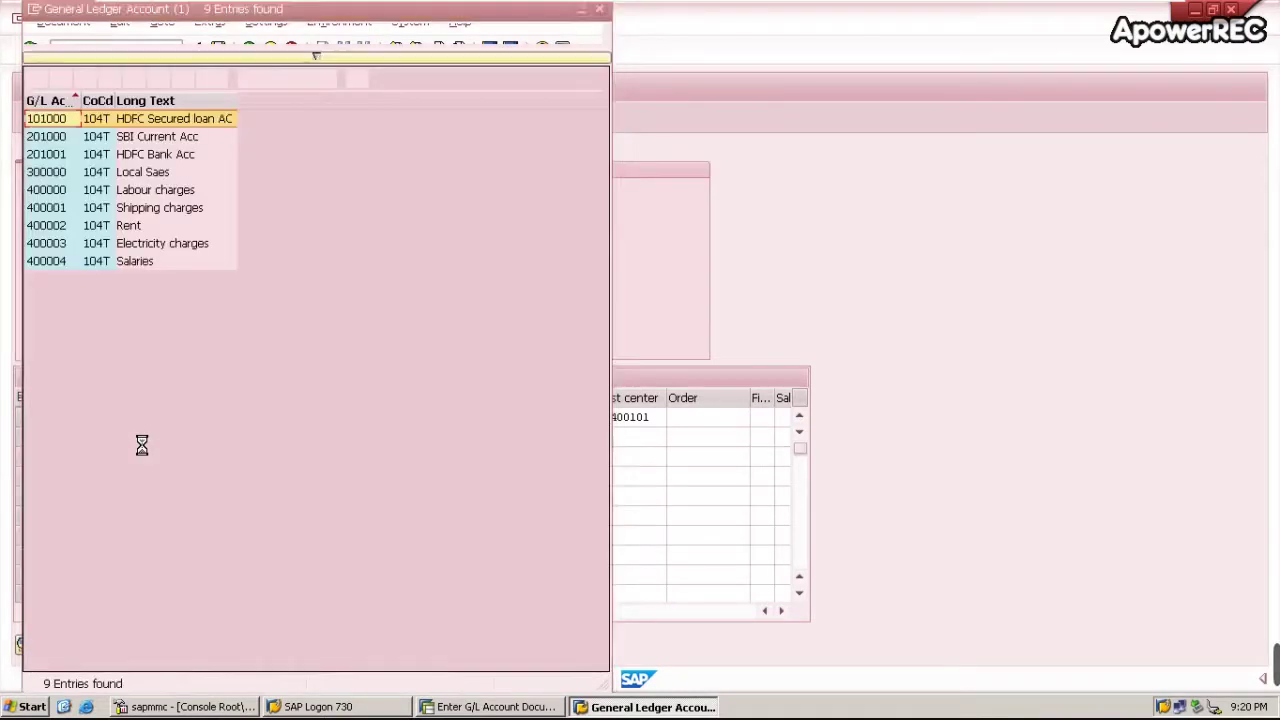
{"action": "left_click", "coordinate": [194, 163]}
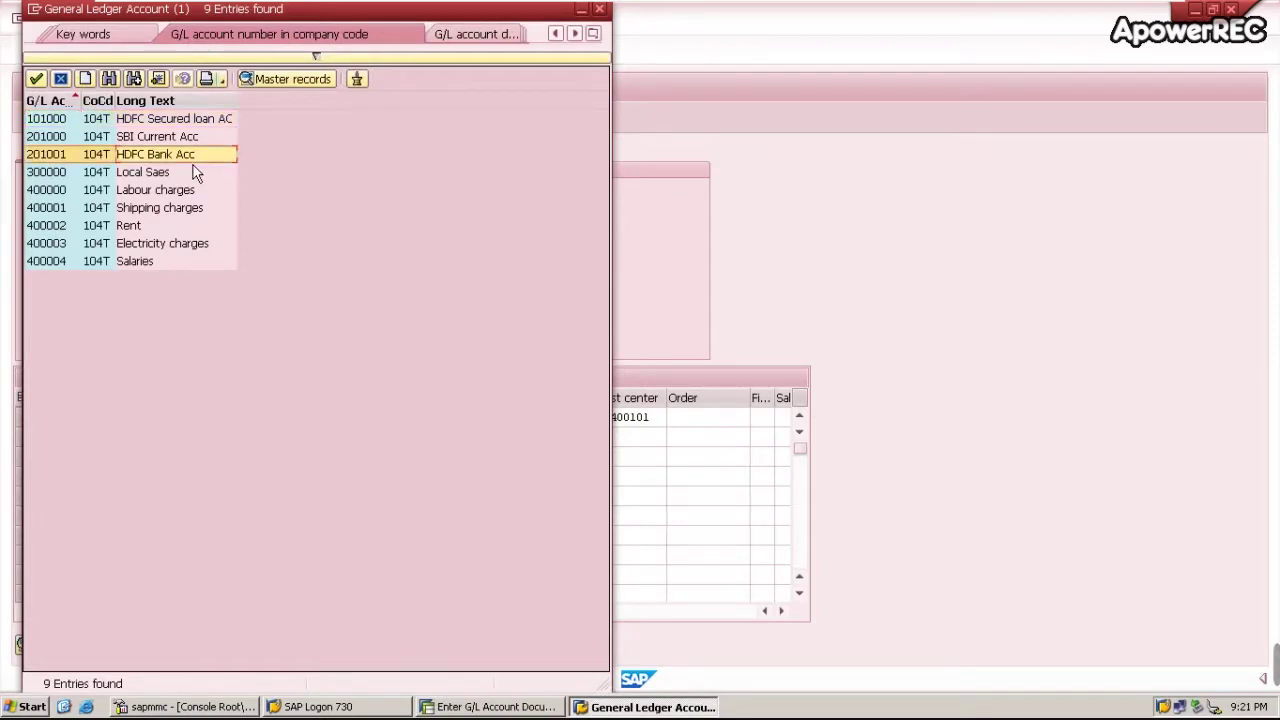
{"action": "double_click", "coordinate": [192, 160]}
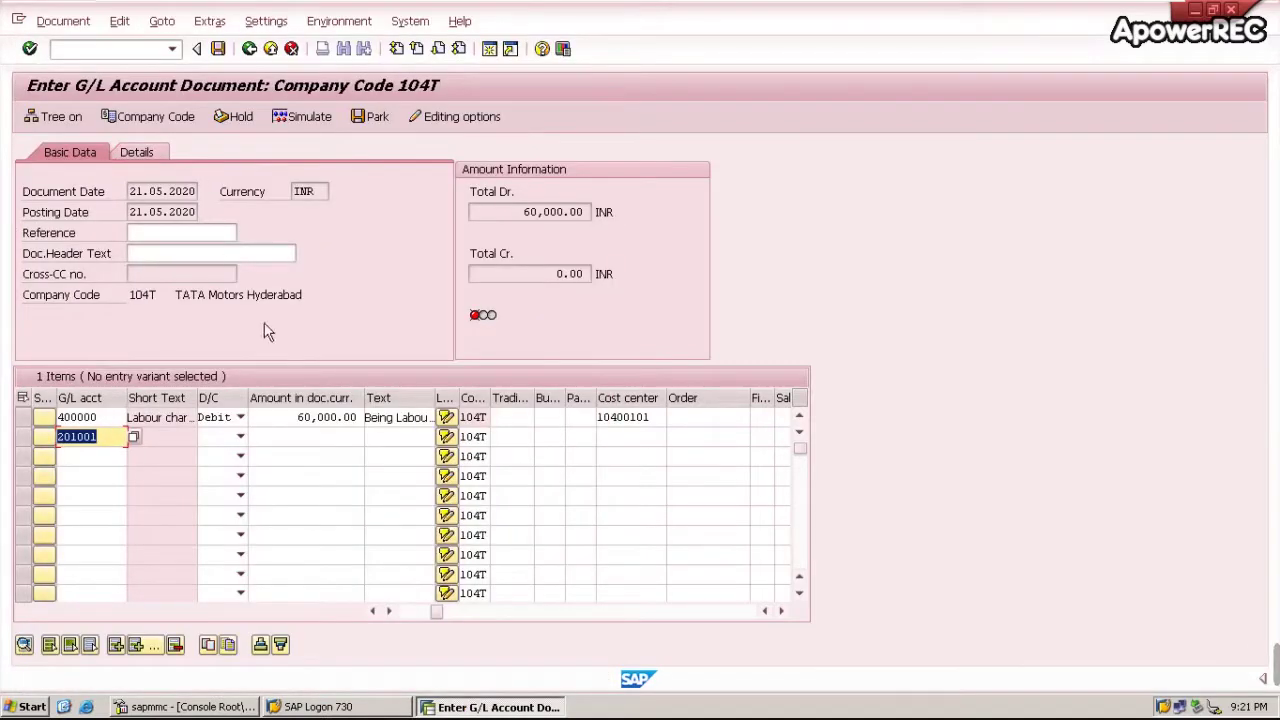
Make line two a 60,000.00 credit to HDFC Bank, balancing debit and credit totals
{"action": "left_click", "coordinate": [240, 437]}
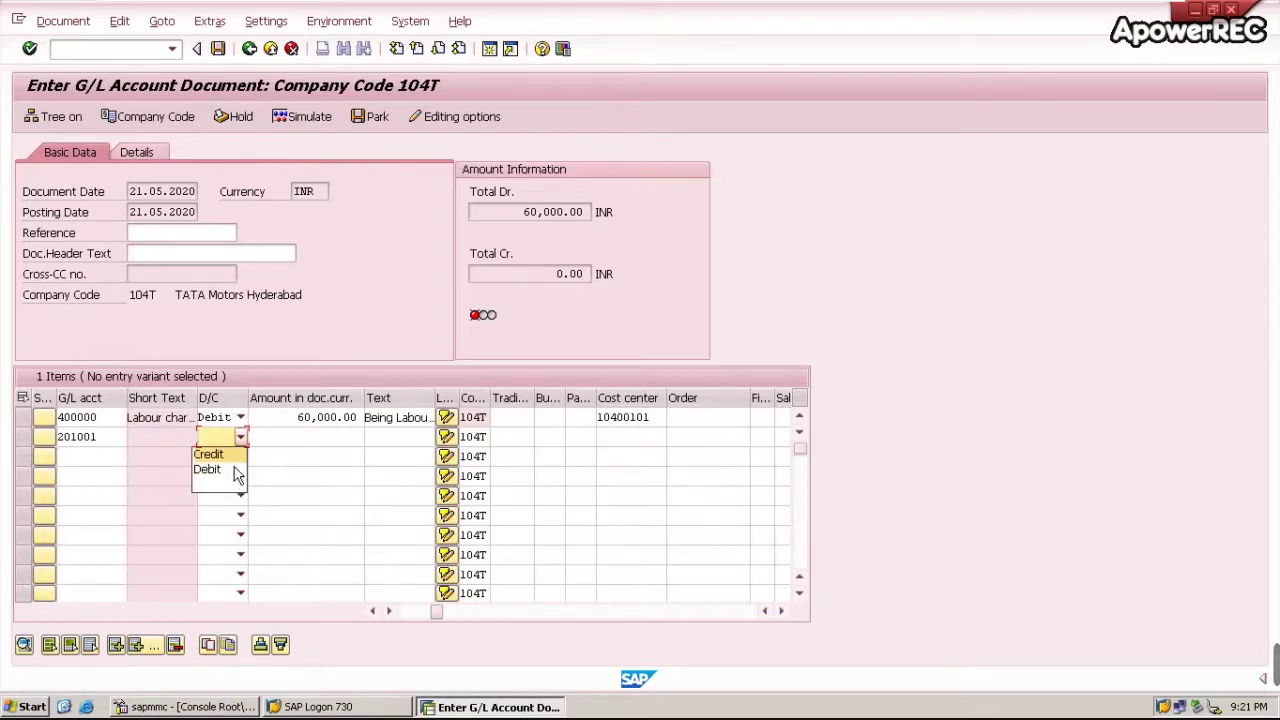
{"action": "key", "text": "Return"}
{"action": "left_click", "coordinate": [326, 417]}
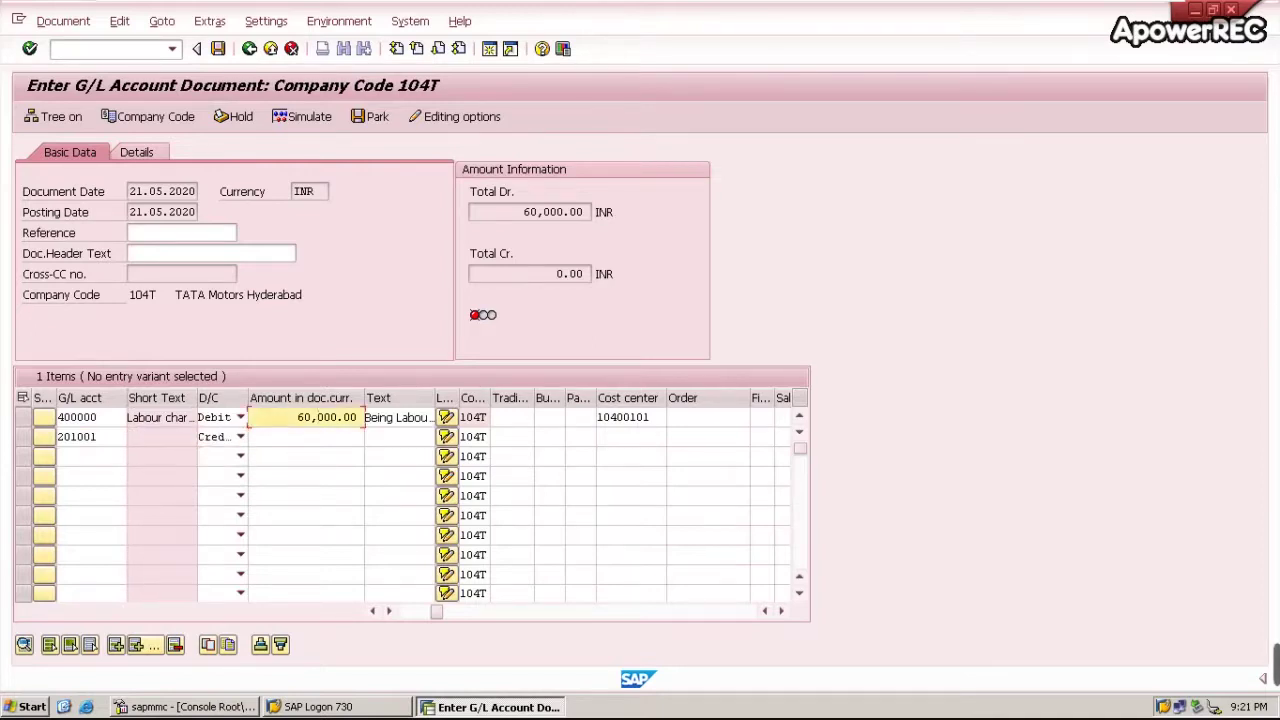
{"action": "left_click", "coordinate": [310, 437]}
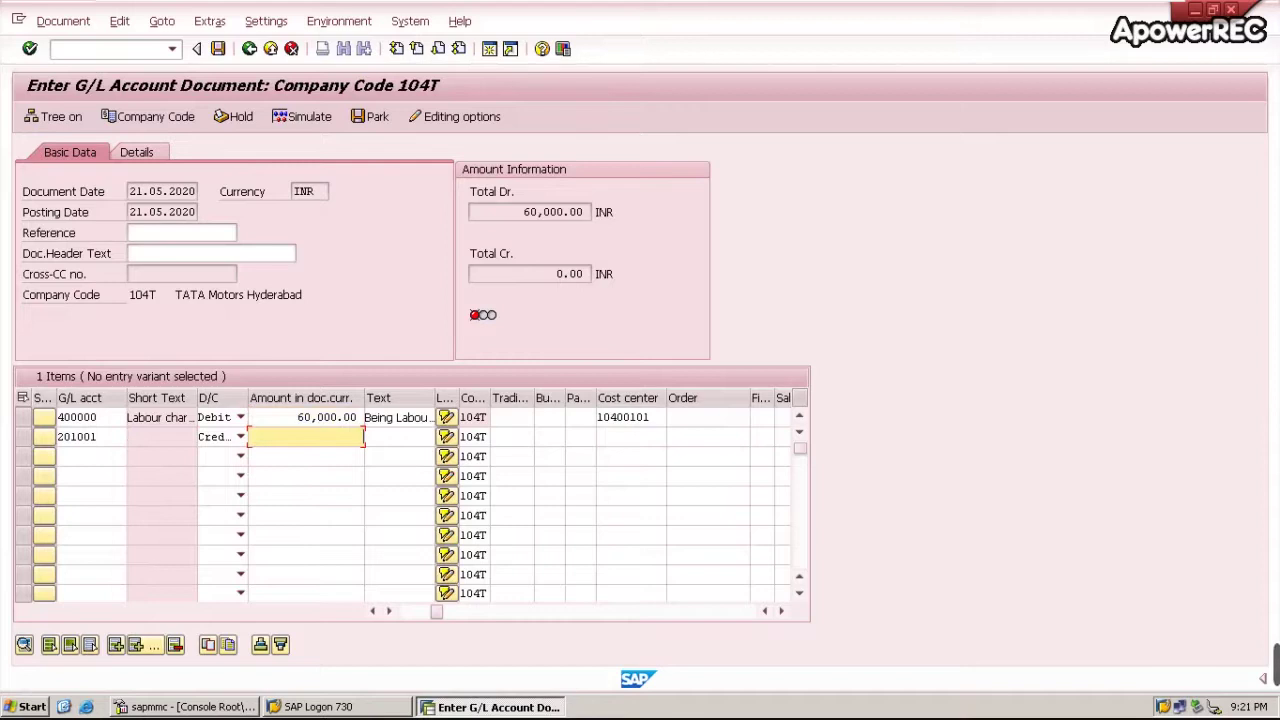
{"action": "key", "text": "Tab"}
{"action": "key", "text": "Tab"}
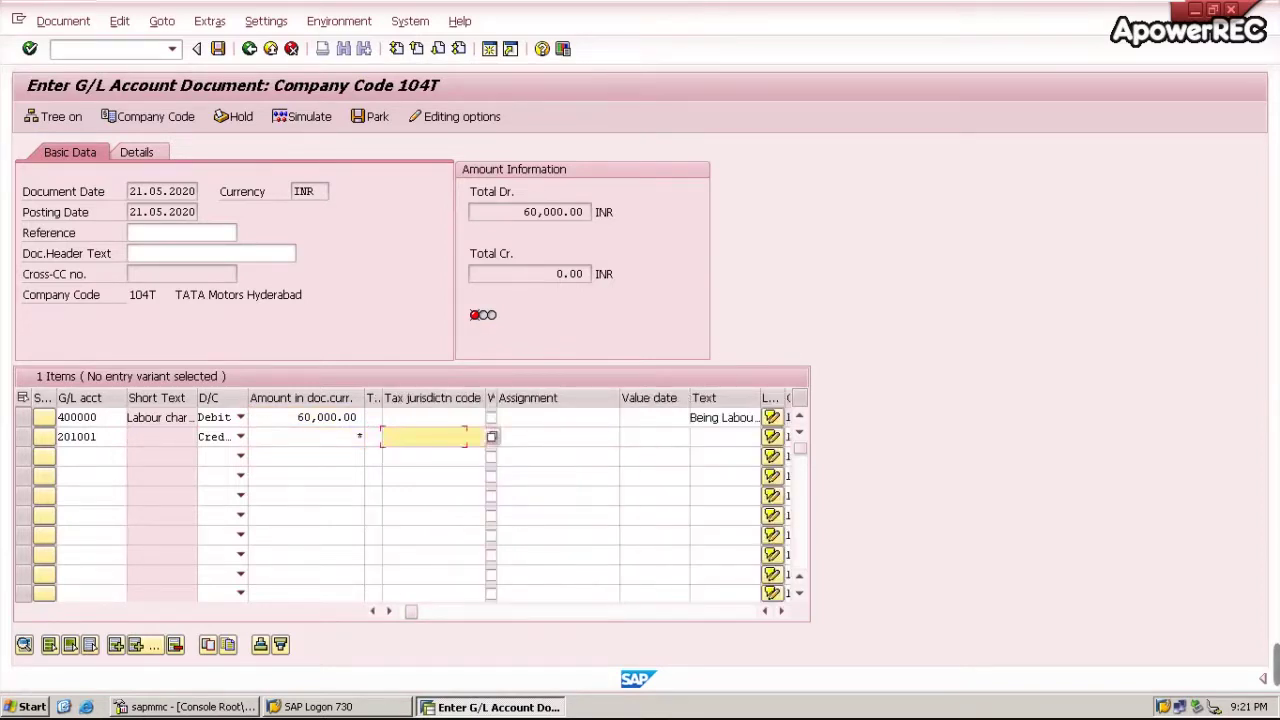
{"action": "key", "text": "Tab"}
{"action": "key", "text": "Tab"}
{"action": "key", "text": "Tab"}
{"action": "type", "text": "+"}
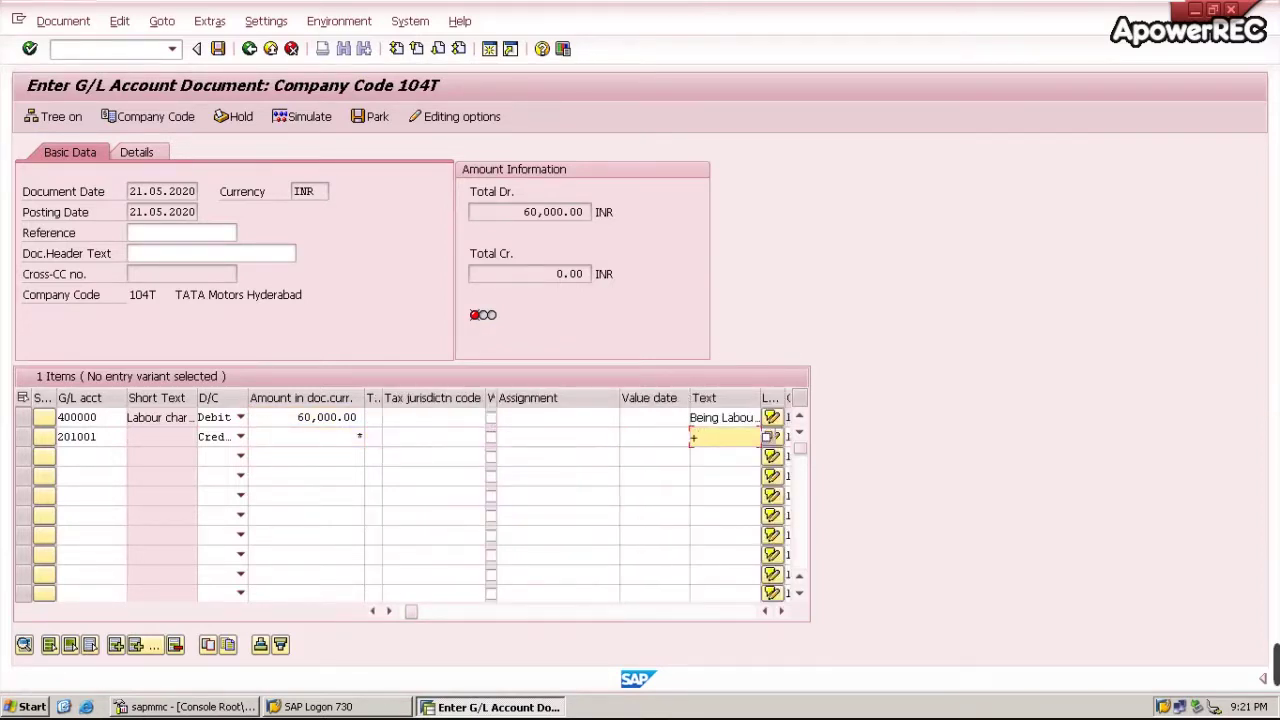
{"action": "key", "text": "Tab"}
{"action": "key", "text": "Tab"}
{"action": "key", "text": "Tab"}
{"action": "key", "text": "Tab"}
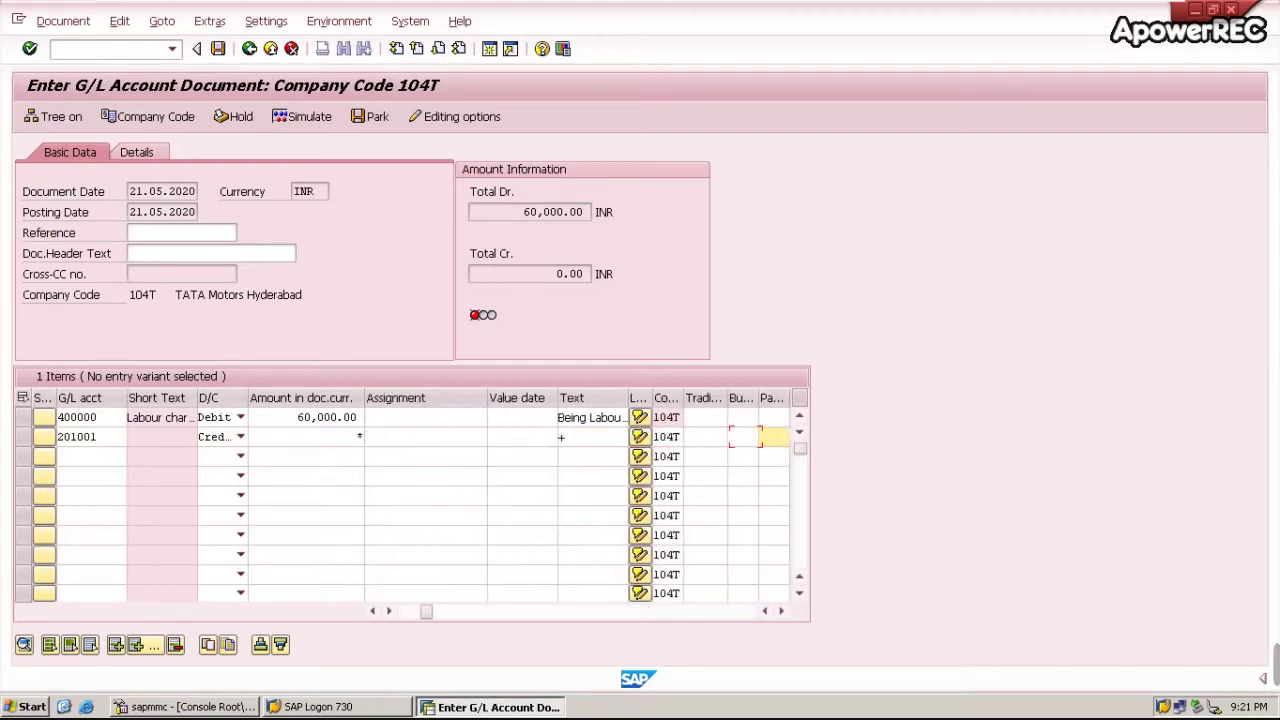
{"action": "key", "text": "Tab"}
{"action": "key", "text": "Tab"}
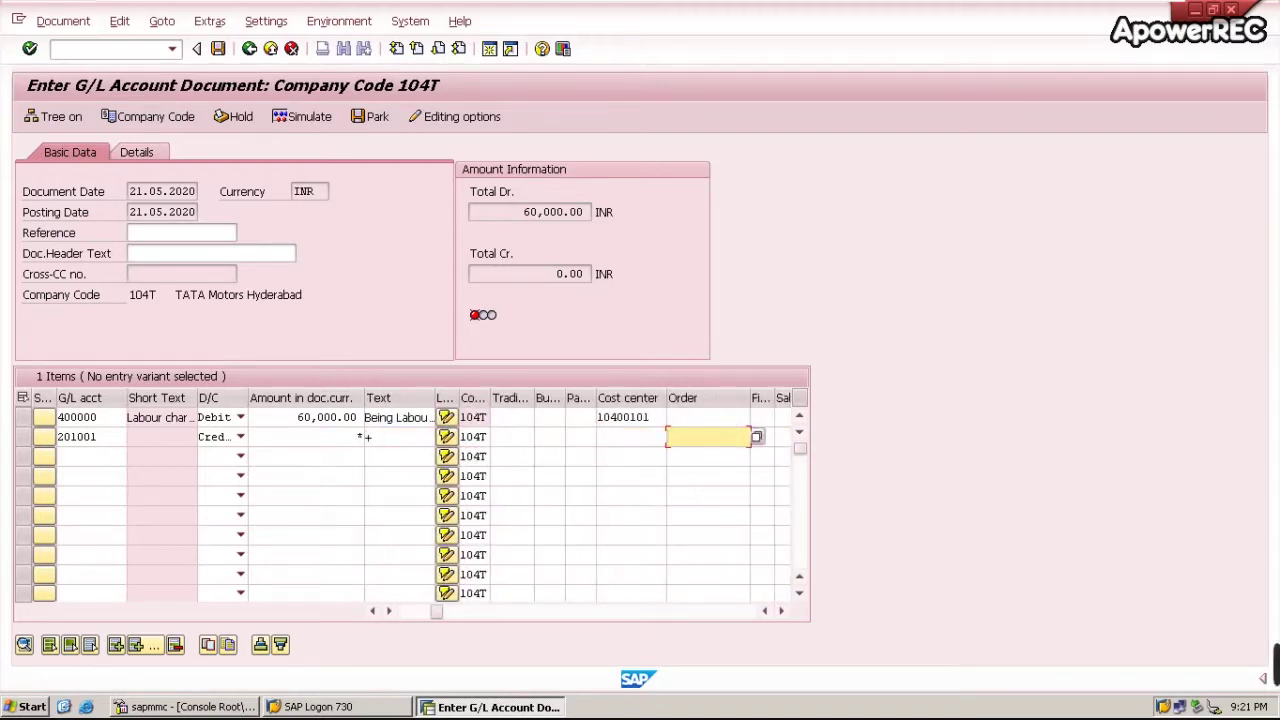
{"action": "key", "text": "Return"}
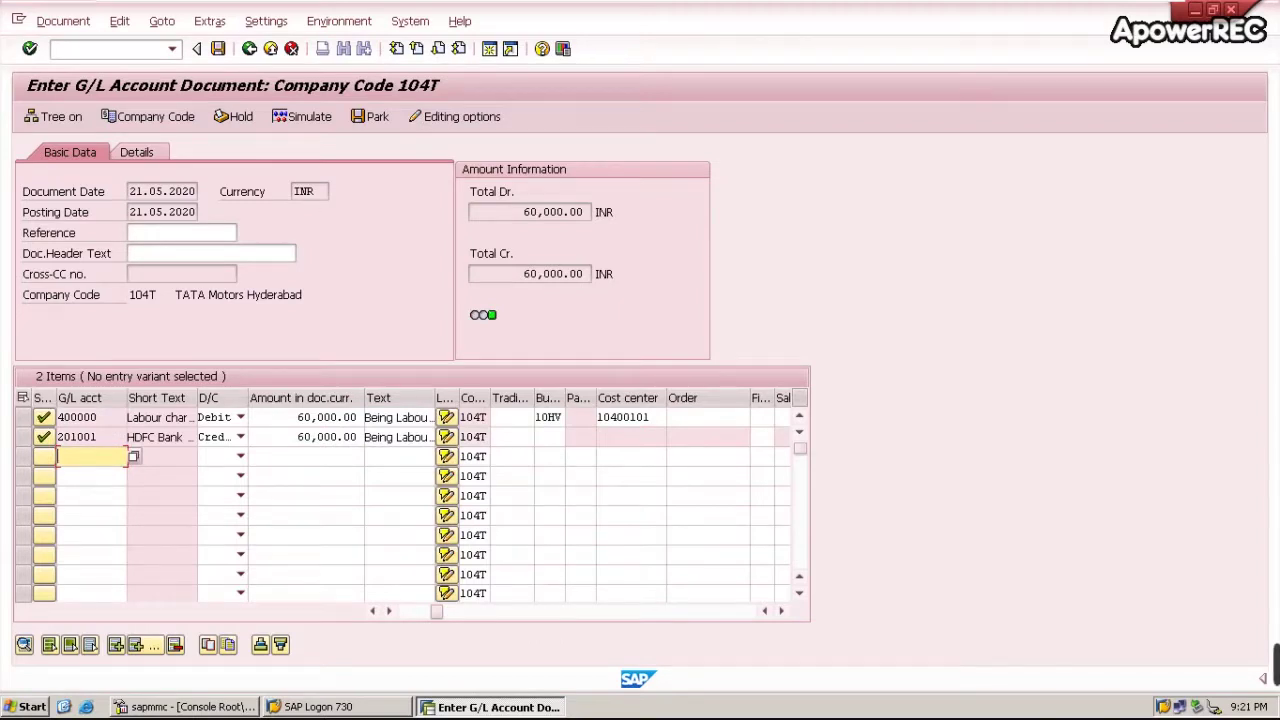
Simulate the posting, then post it as document 100003 in 104T
{"action": "left_click", "coordinate": [63, 21]}
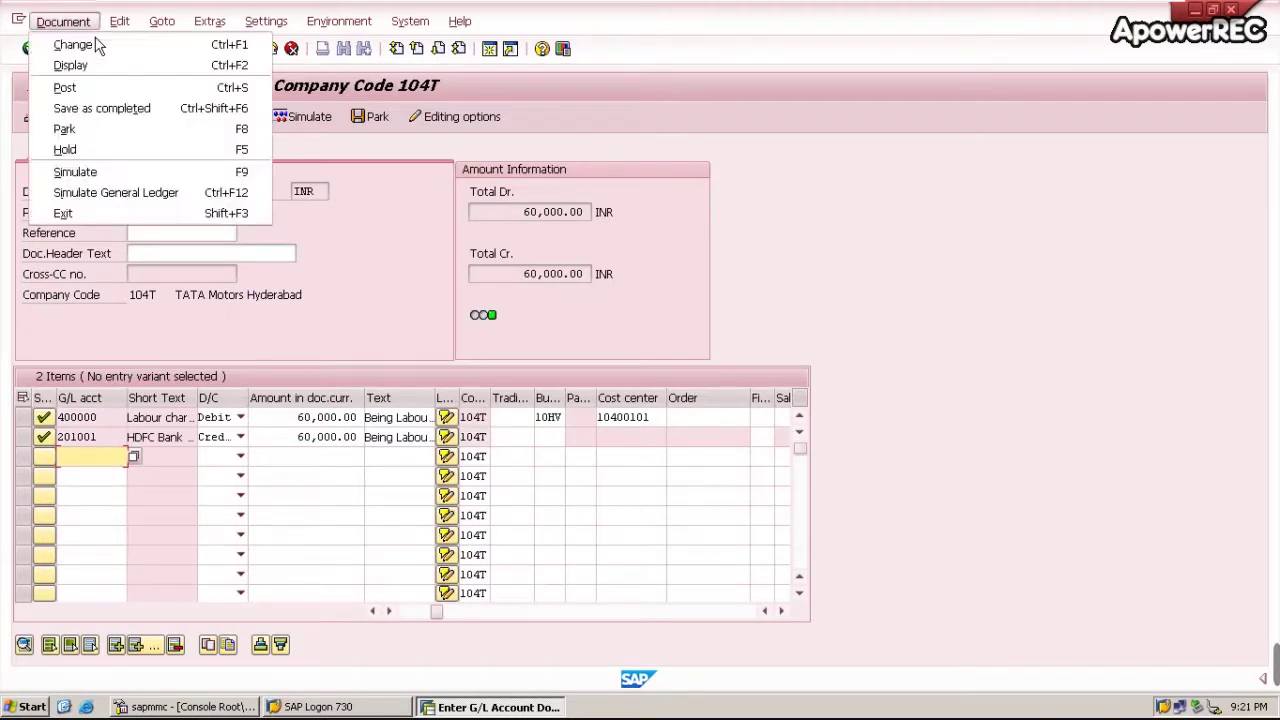
{"action": "left_click", "coordinate": [122, 180]}
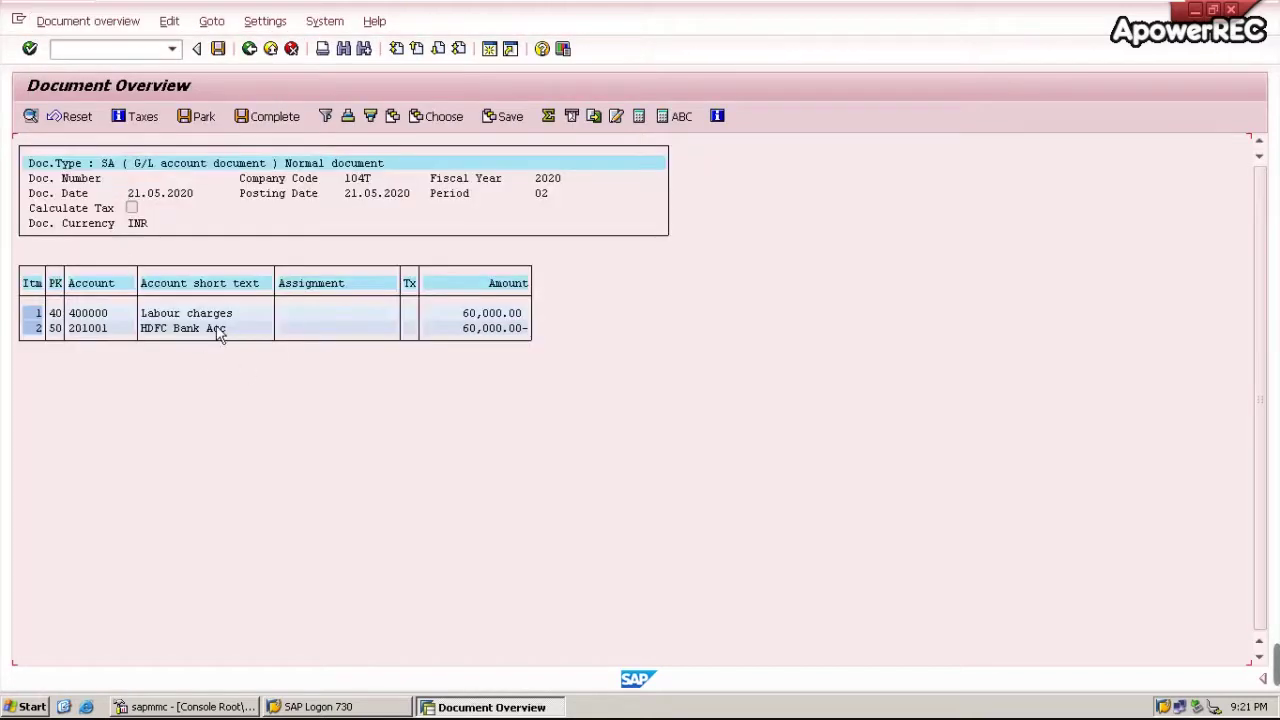
{"action": "left_click", "coordinate": [226, 57]}
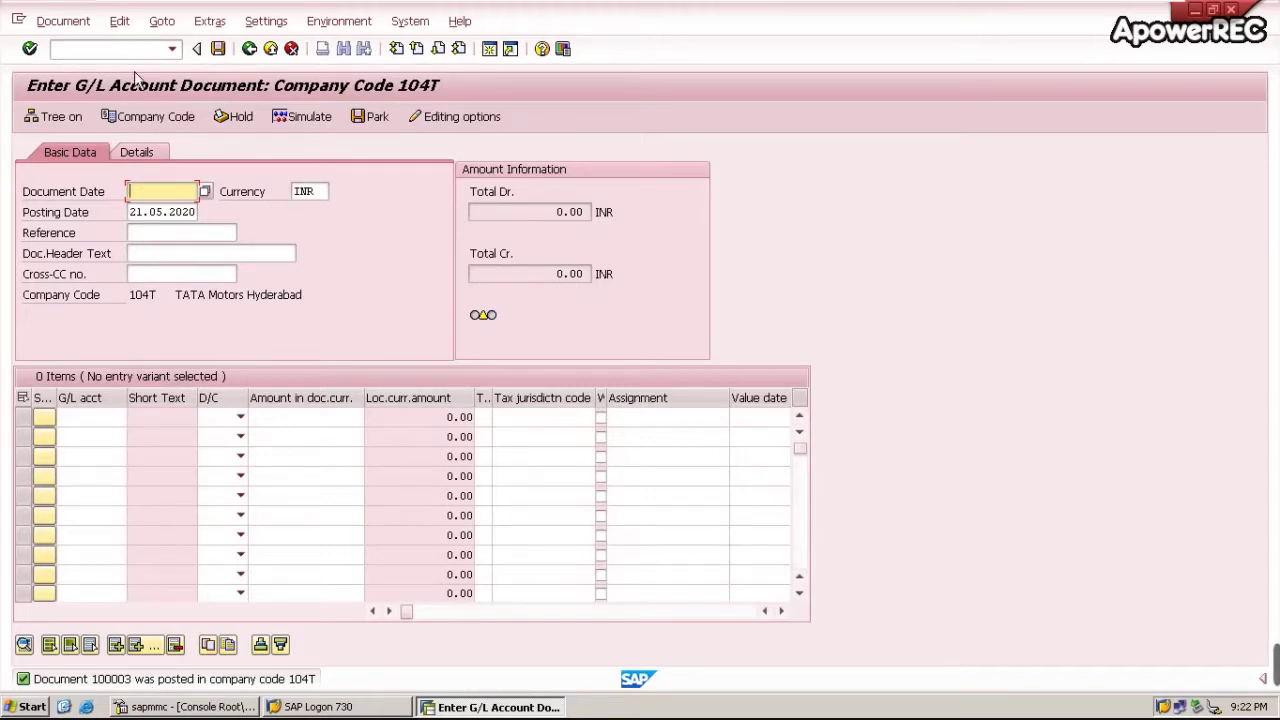
Return to SAP Easy Access with /n and expand the Accounting menu branch
{"action": "key", "text": "ctrl+slash"}
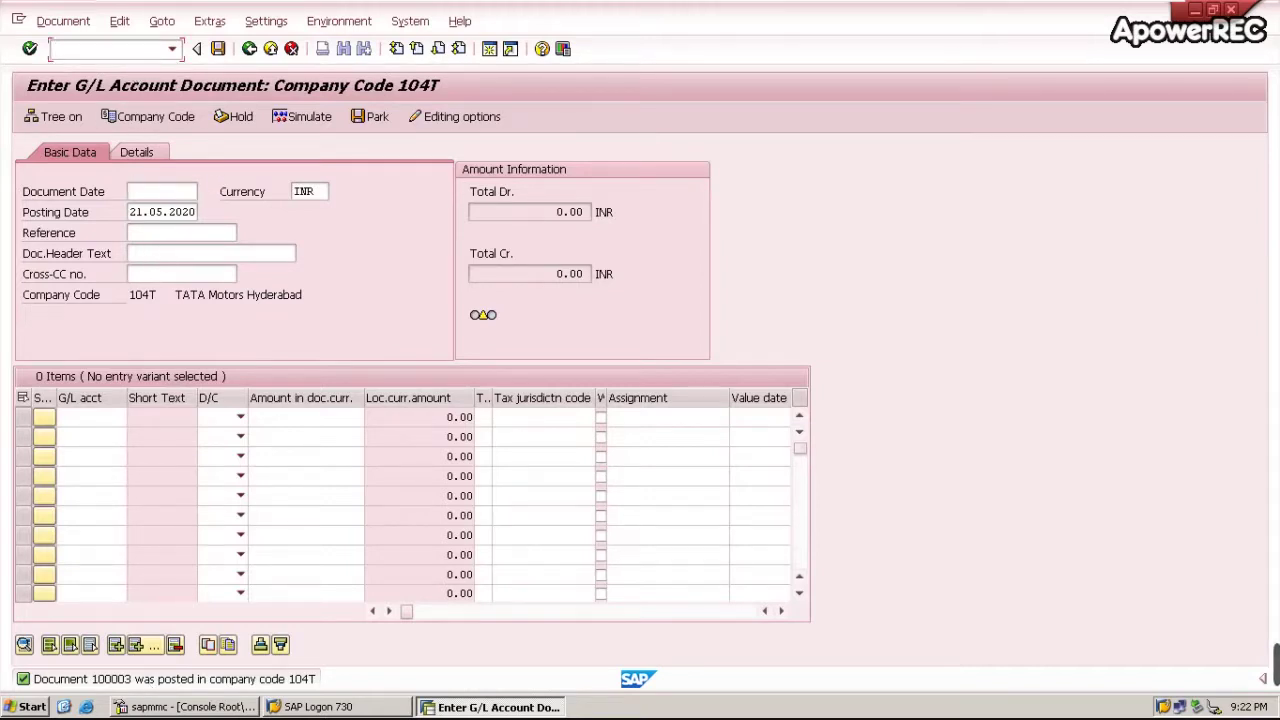
{"action": "type", "text": "/n"}
{"action": "key", "text": "Return"}
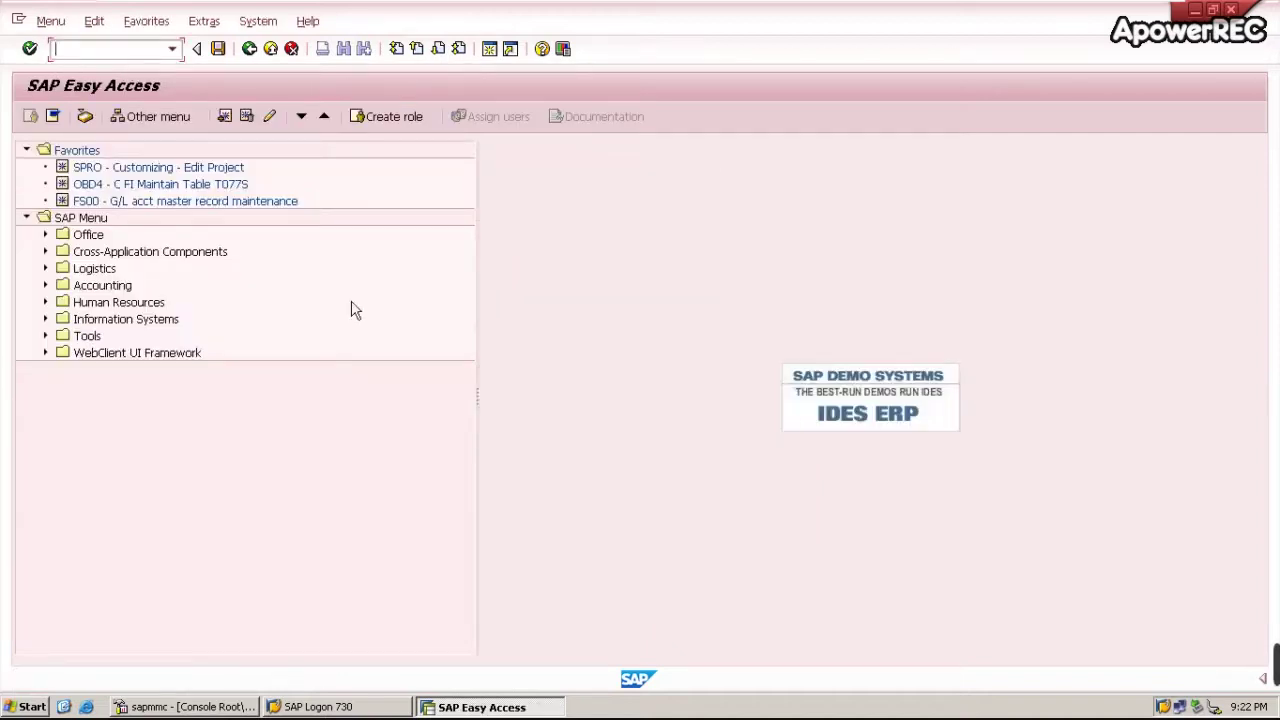
{"action": "key", "text": "Tab"}
{"action": "key", "text": "Down"}
{"action": "key", "text": "Down"}
{"action": "key", "text": "Down"}
{"action": "key", "text": "Down"}
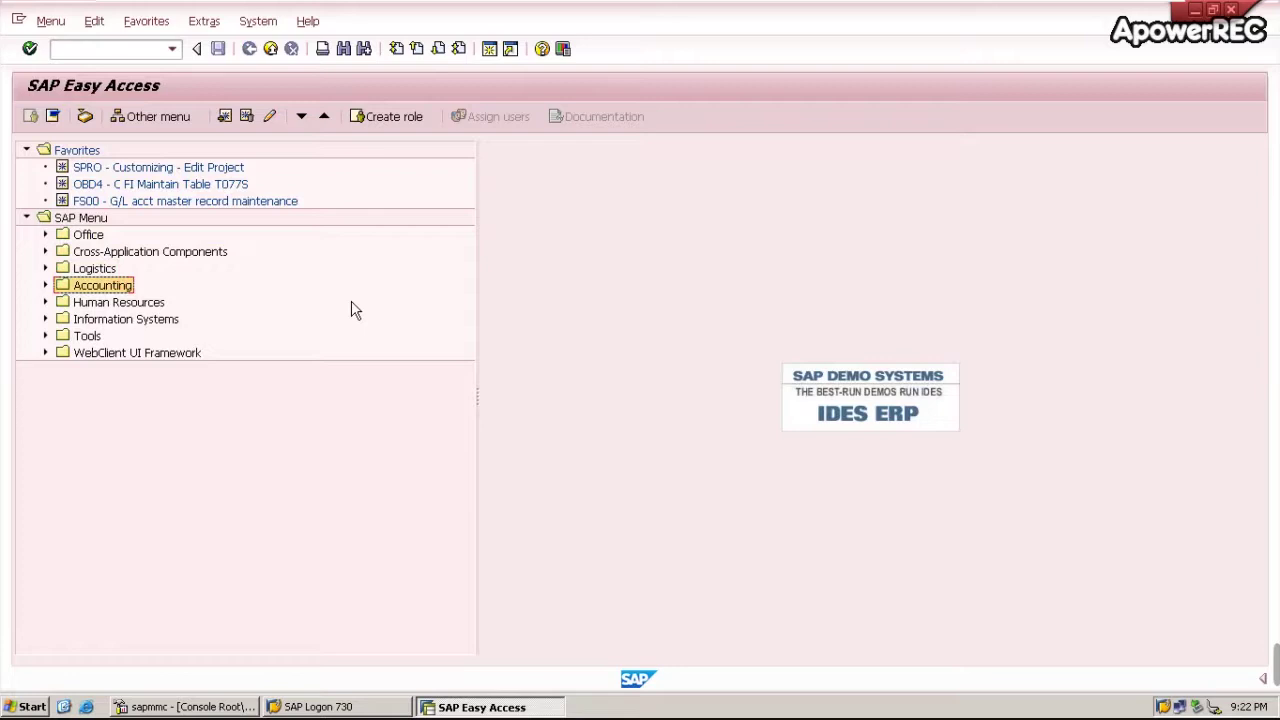
{"action": "key", "text": "Return"}
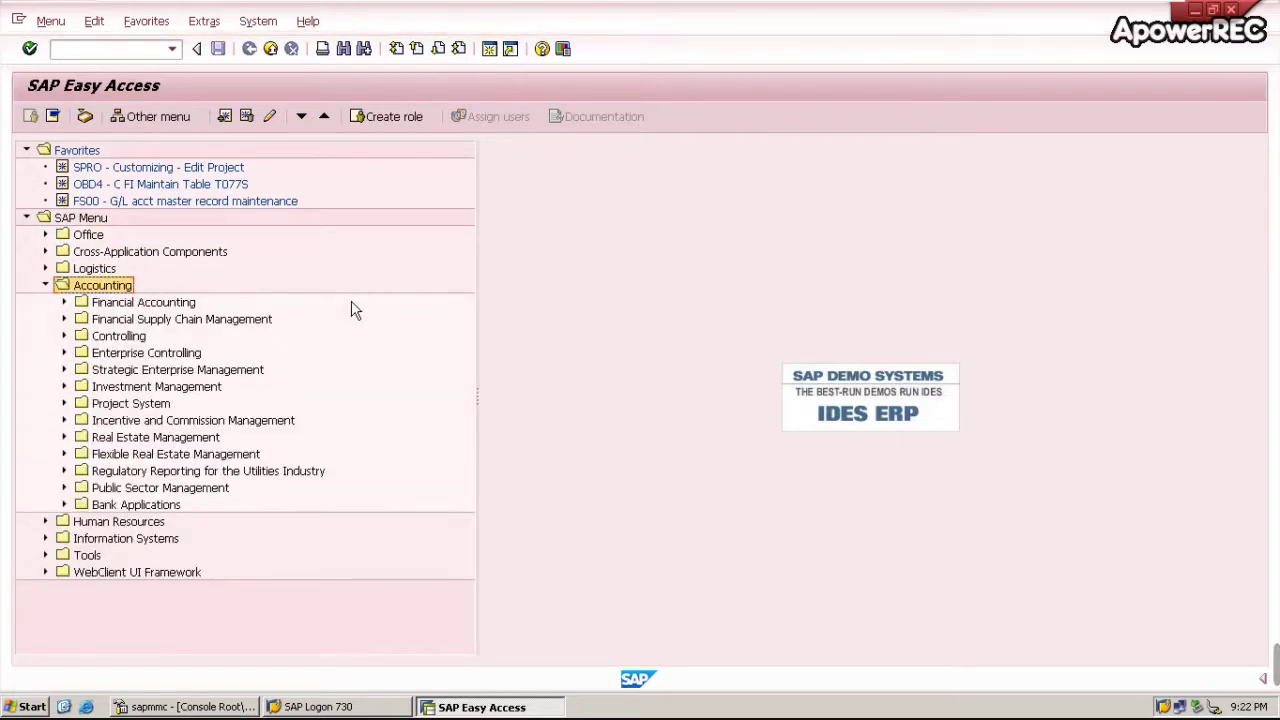
Navigate Financial Accounting > General Ledger > Document and launch FB03 Display
{"action": "key", "text": "Down"}
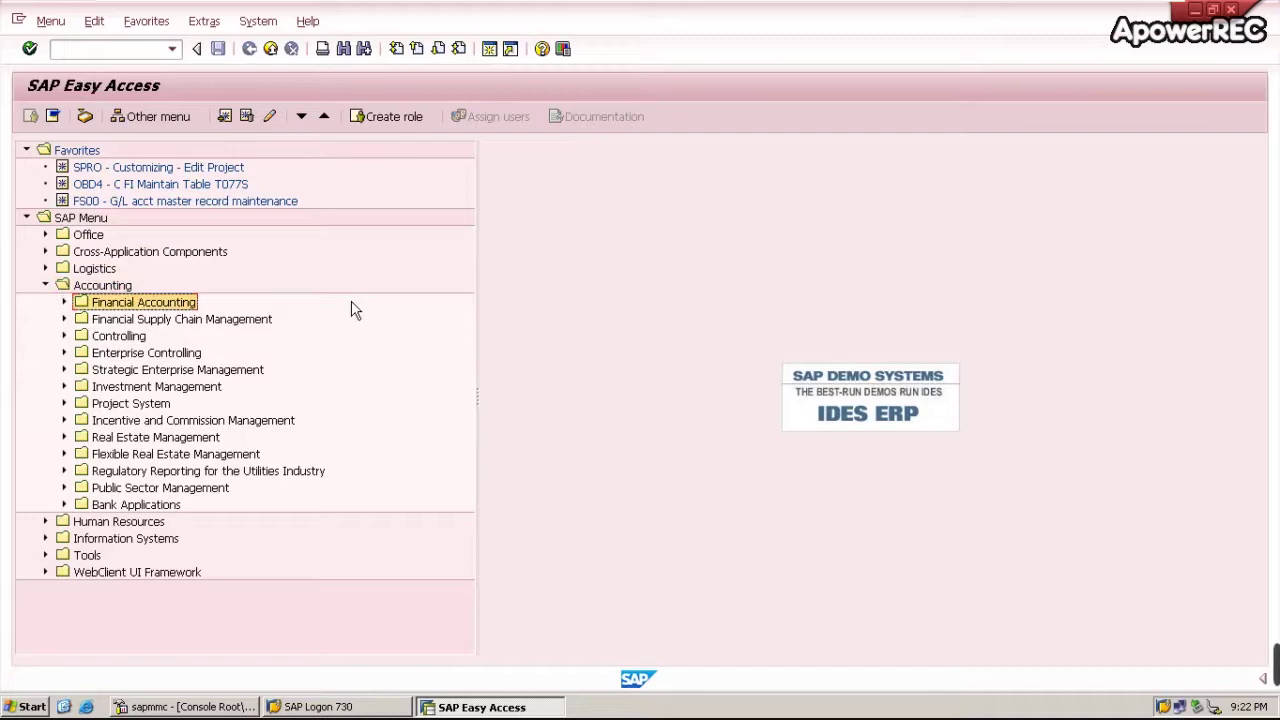
{"action": "key", "text": "Down"}
{"action": "key", "text": "Down"}
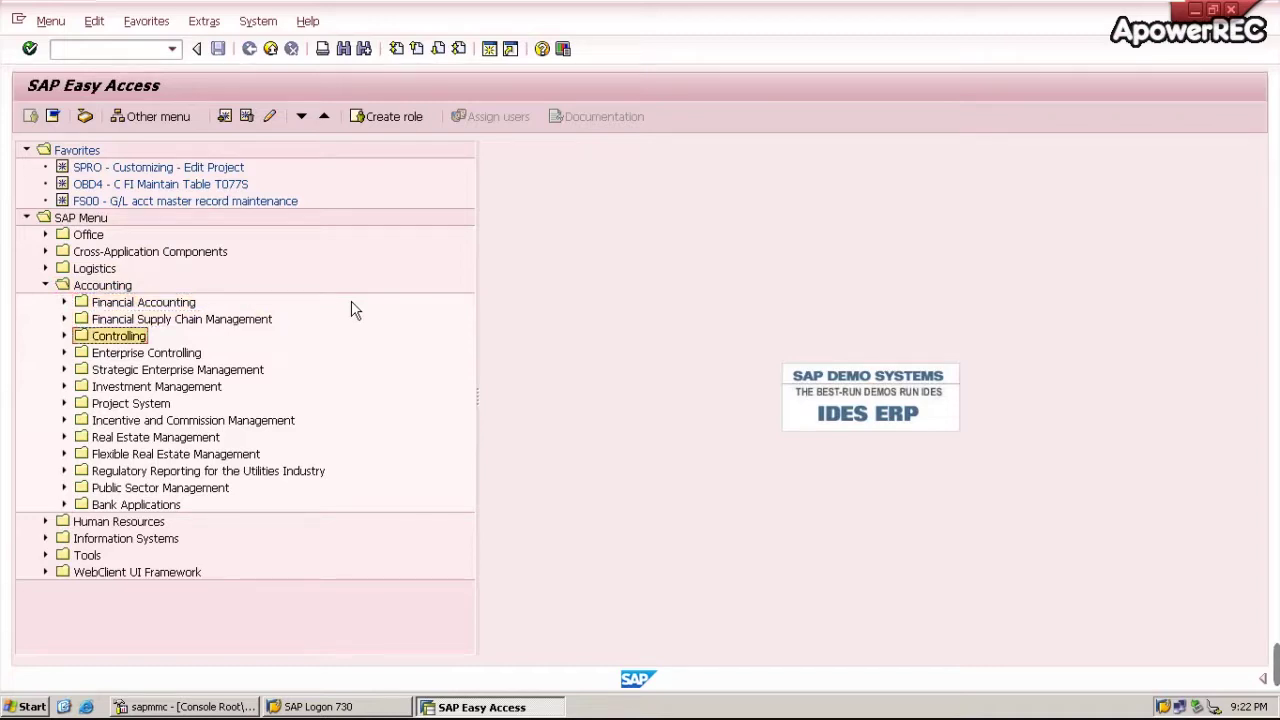
{"action": "key", "text": "Up"}
{"action": "key", "text": "Up"}
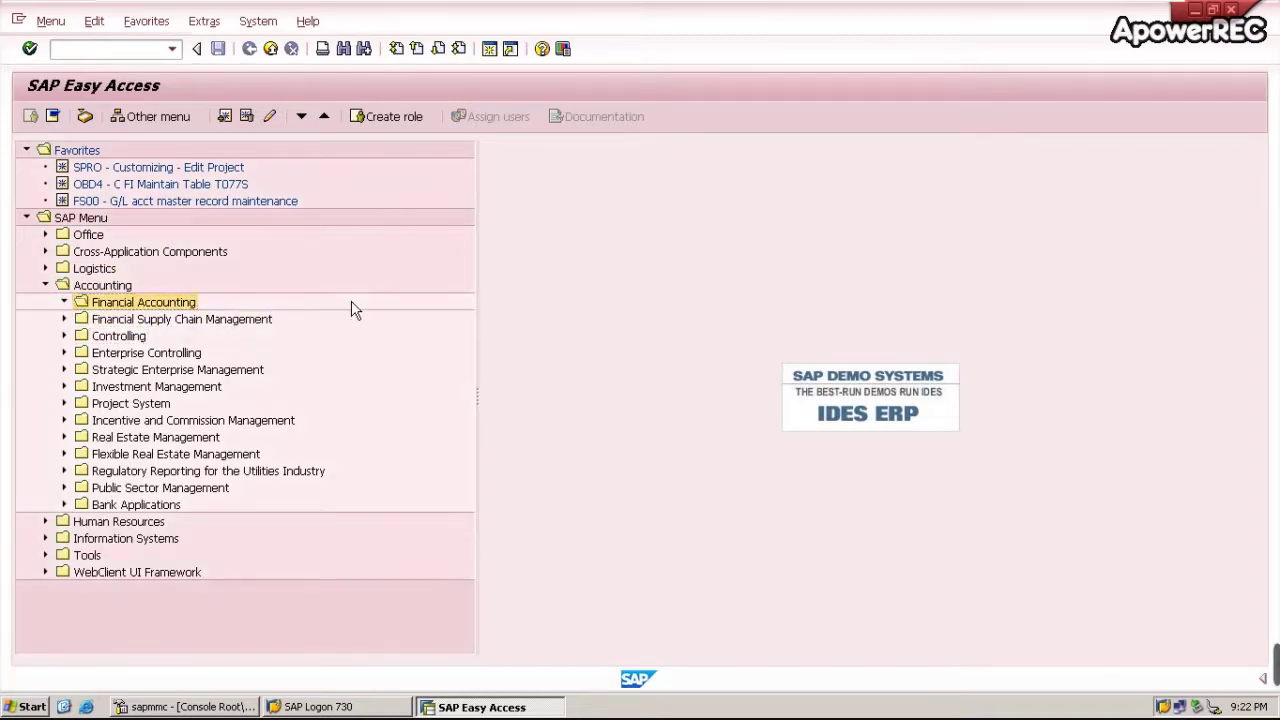
{"action": "key", "text": "Return"}
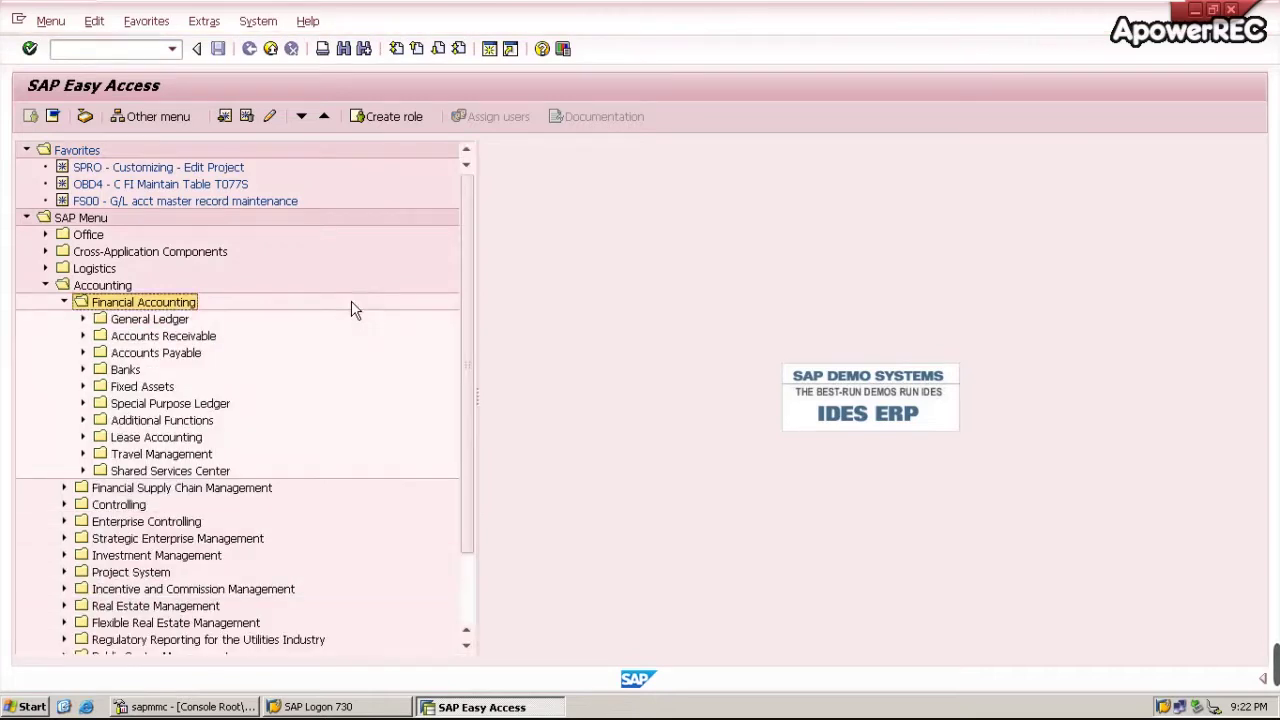
{"action": "key", "text": "Down"}
{"action": "key", "text": "Return"}
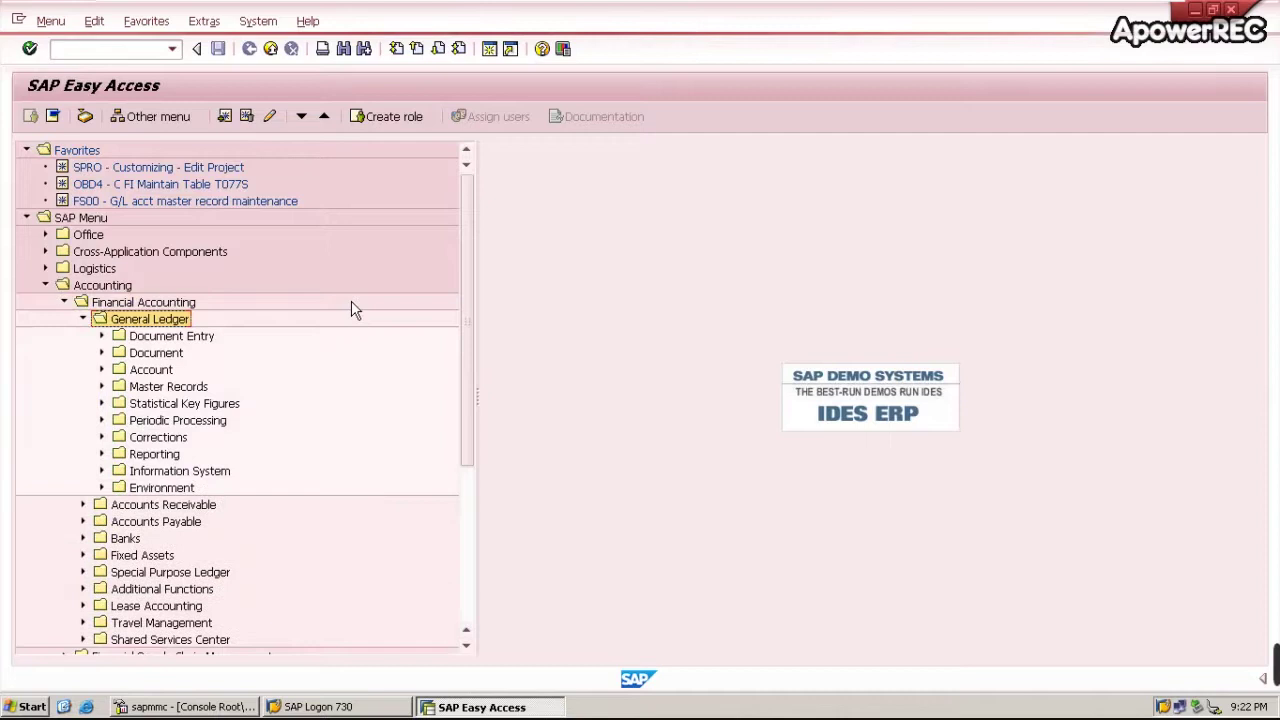
{"action": "key", "text": "Down"}
{"action": "key", "text": "Down"}
{"action": "key", "text": "Return"}
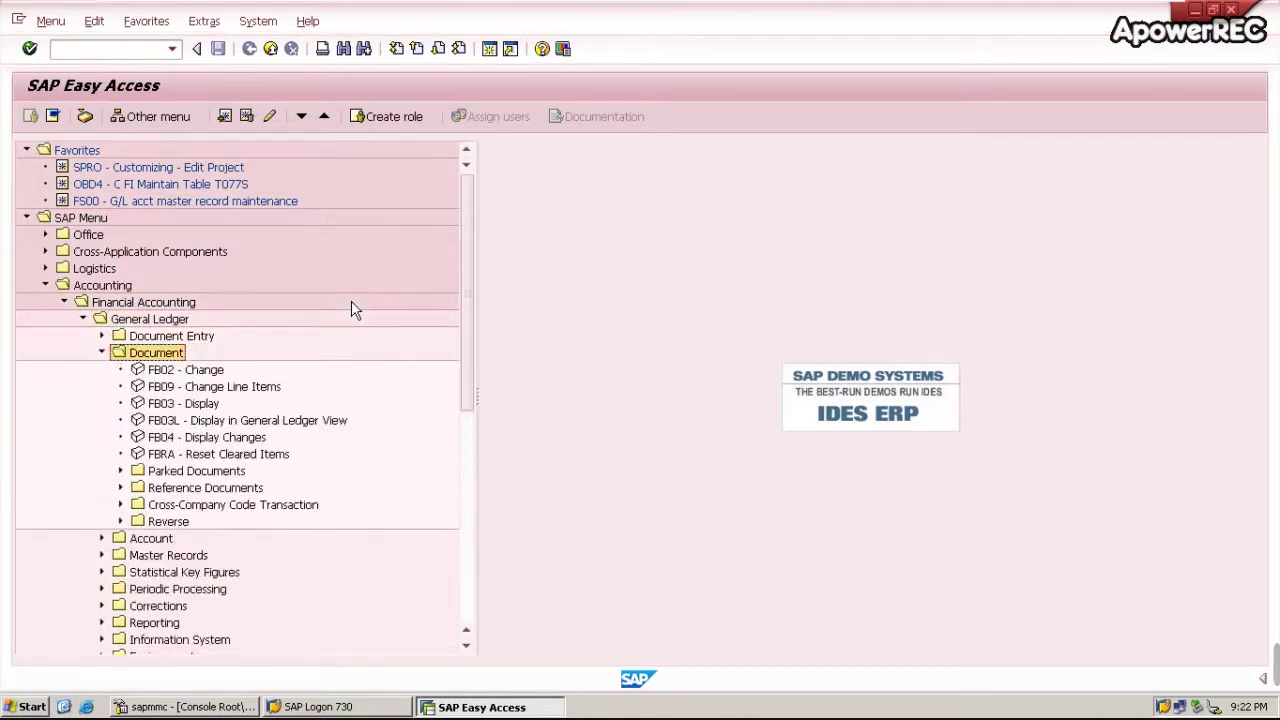
{"action": "key", "text": "Down"}
{"action": "key", "text": "Down"}
{"action": "key", "text": "Down"}
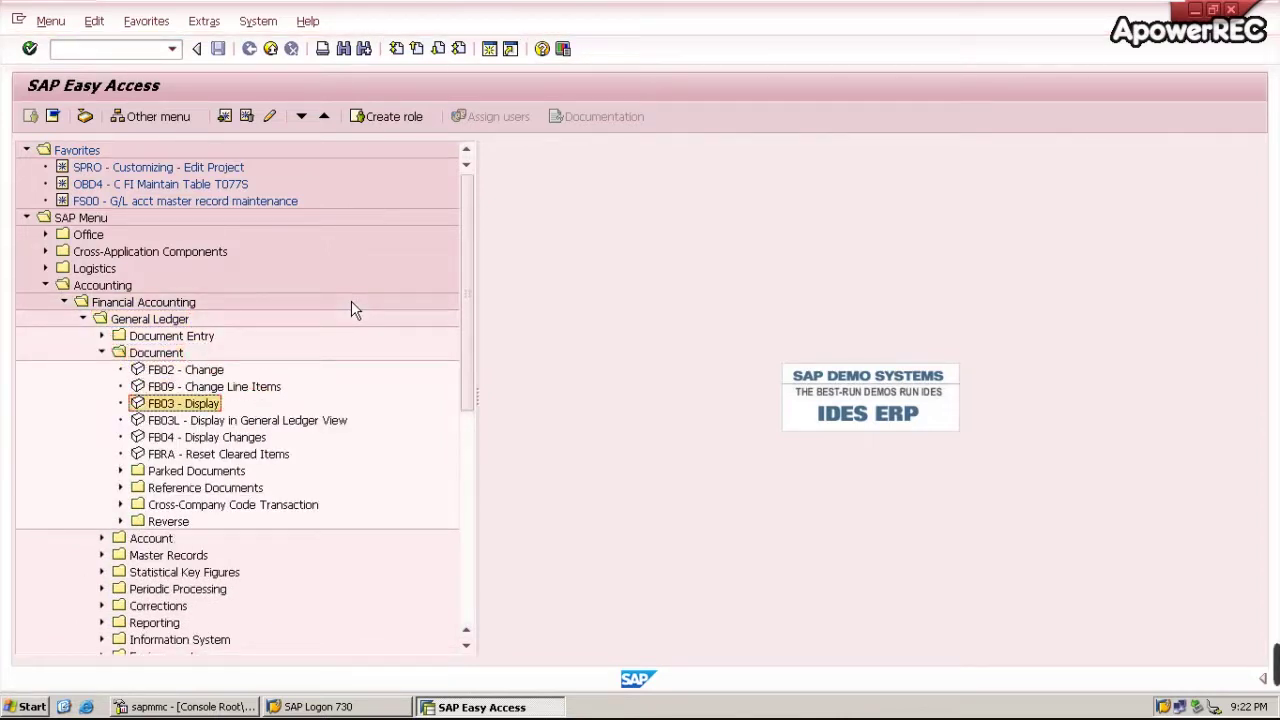
{"action": "key", "text": "Return"}
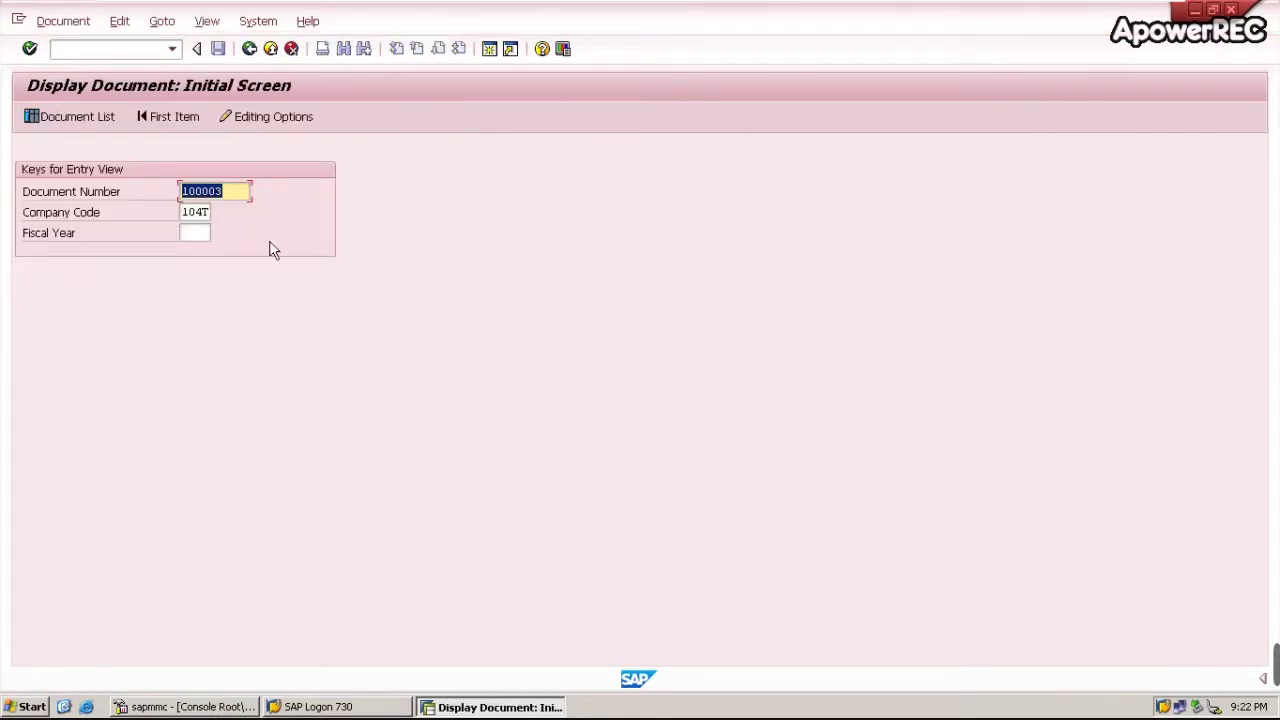
Display document 100003 of company code 104T, fiscal year 2020, showing its Labour charges and HDFC Bank lines
{"action": "key", "text": "Return"}
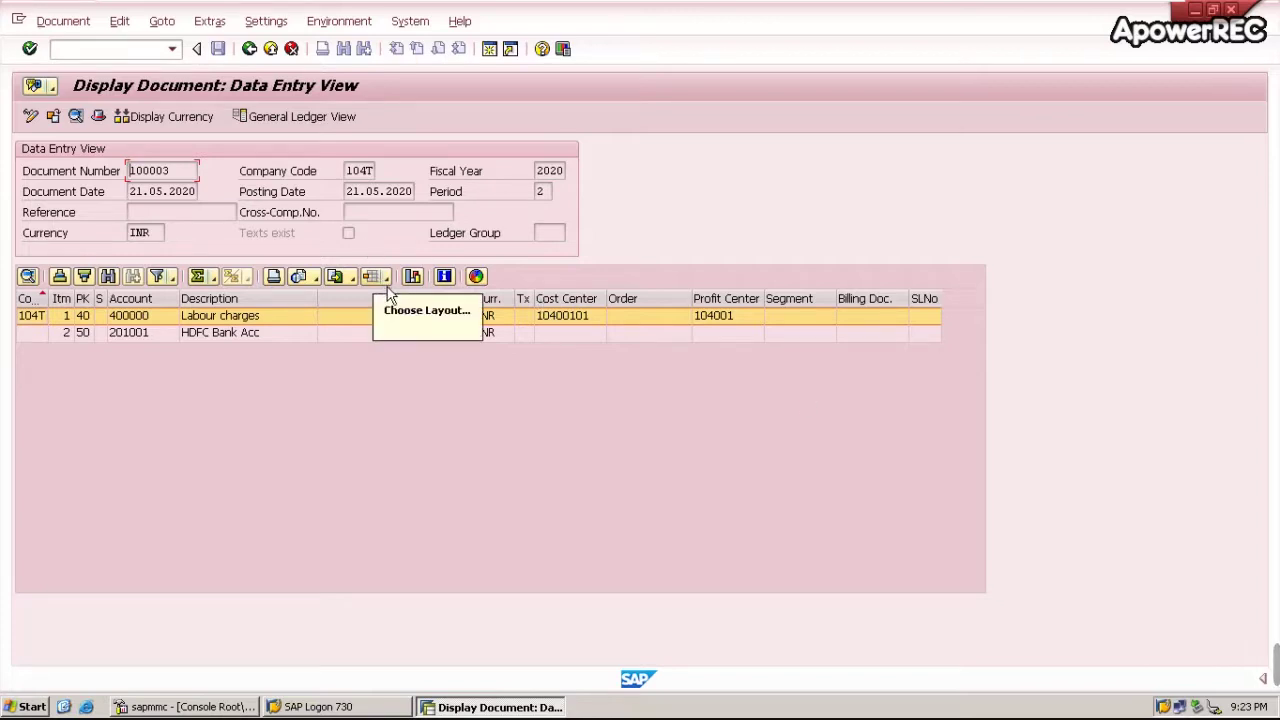
In Change Layout, move Account Type, Debit/Credit Ind. and Business Area into the displayed columns
{"action": "left_click", "coordinate": [391, 286]}
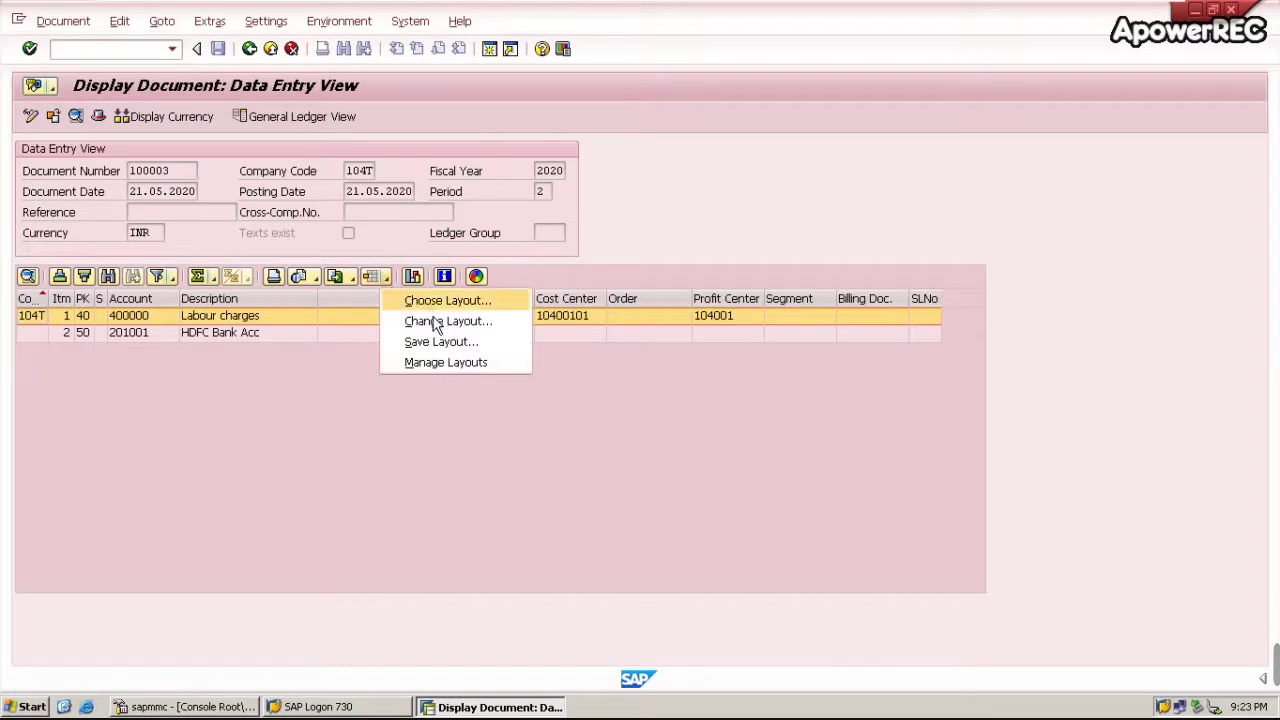
{"action": "left_click", "coordinate": [436, 322]}
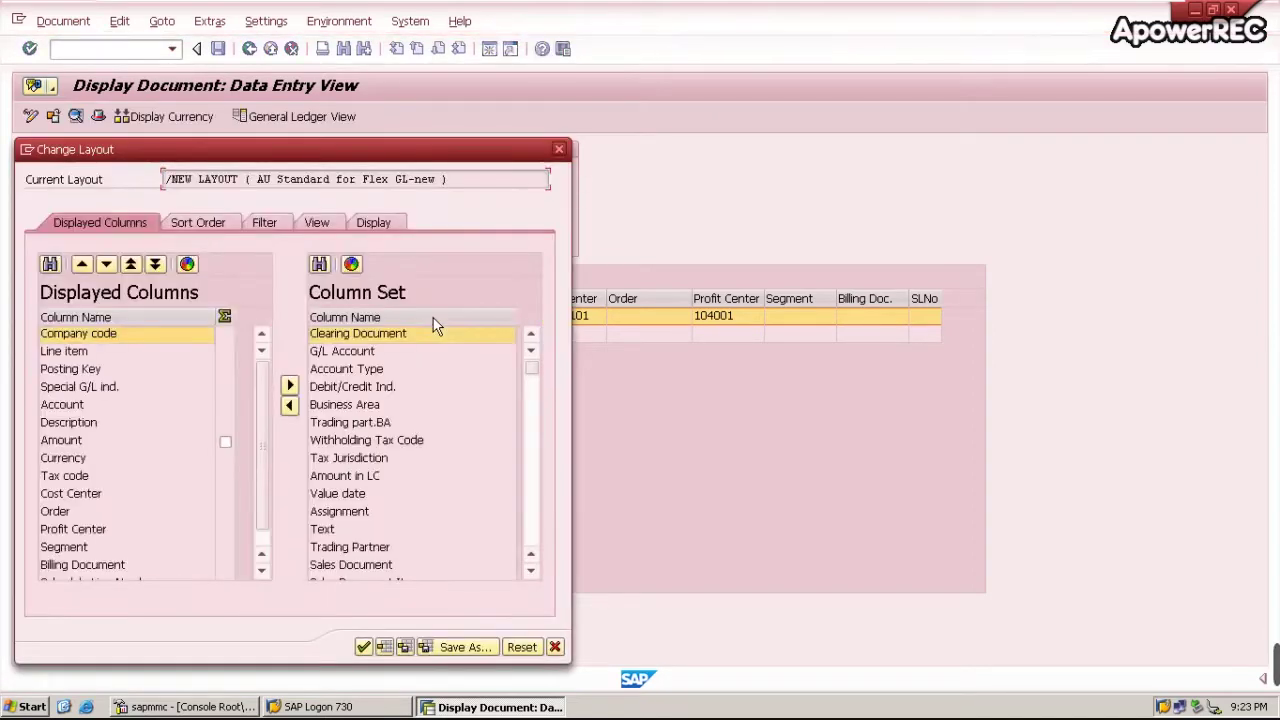
{"action": "left_click", "coordinate": [380, 370]}
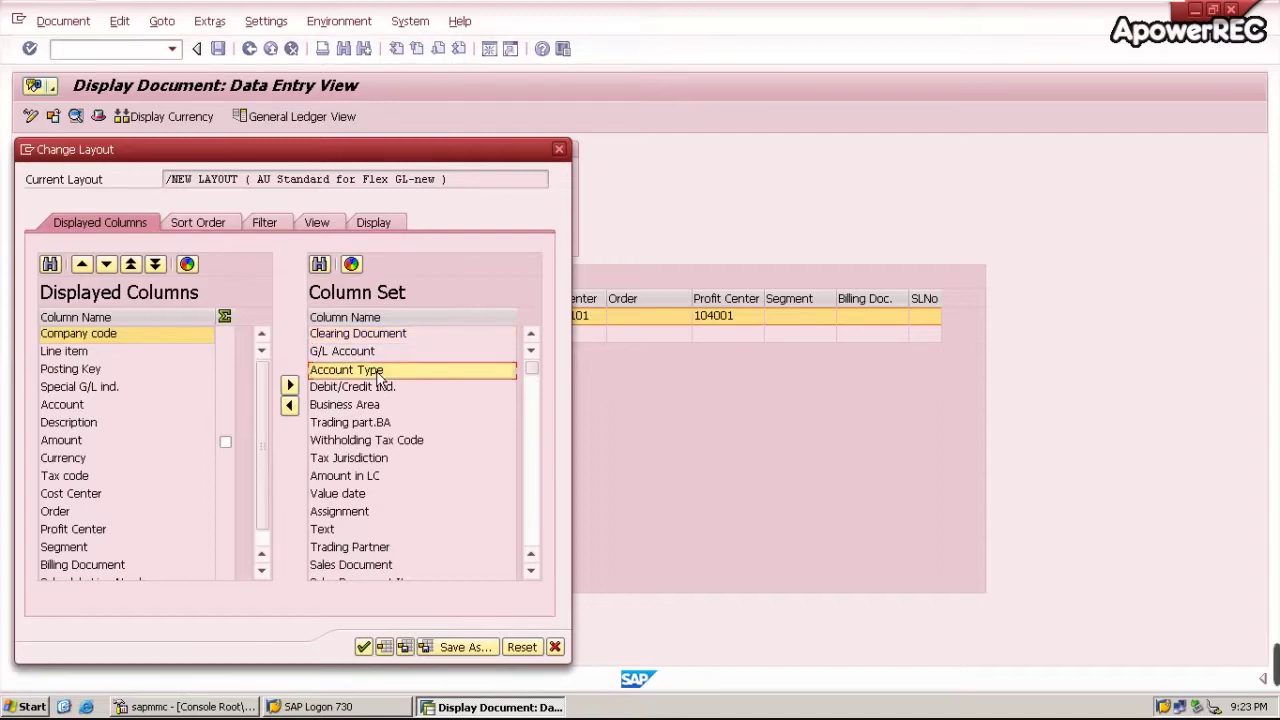
{"action": "left_click", "coordinate": [87, 411]}
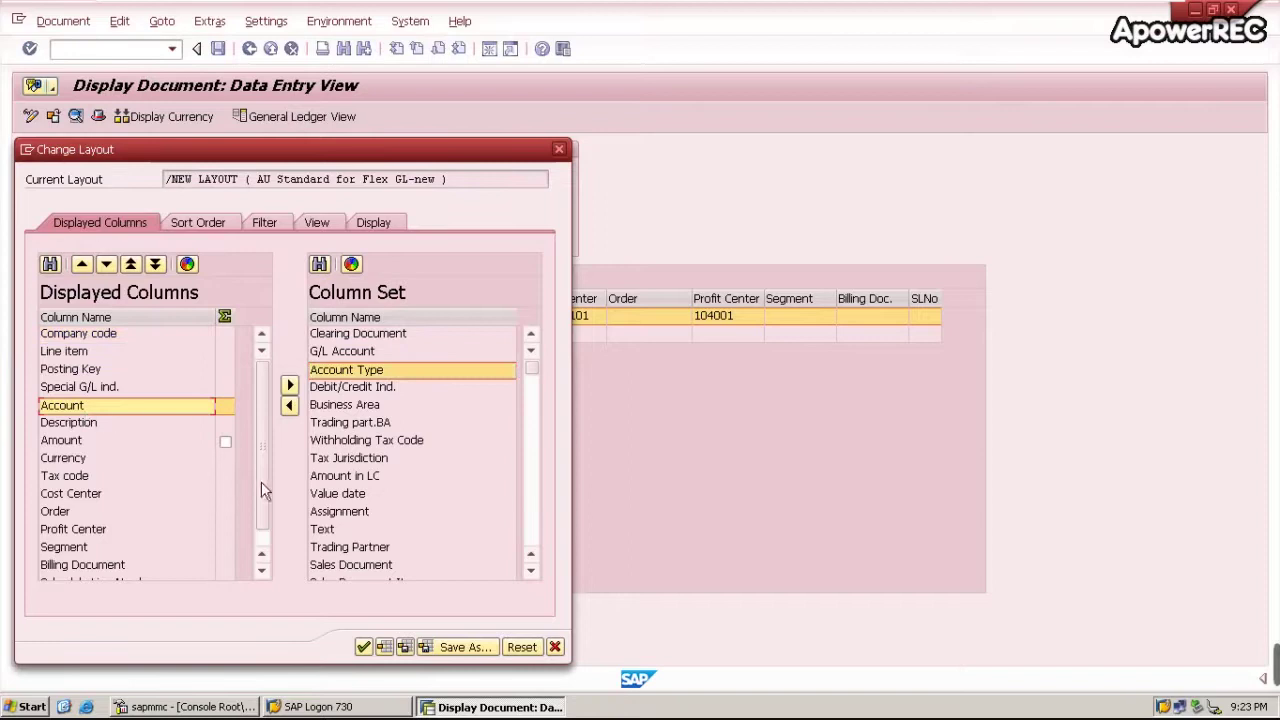
{"action": "left_click", "coordinate": [368, 406]}
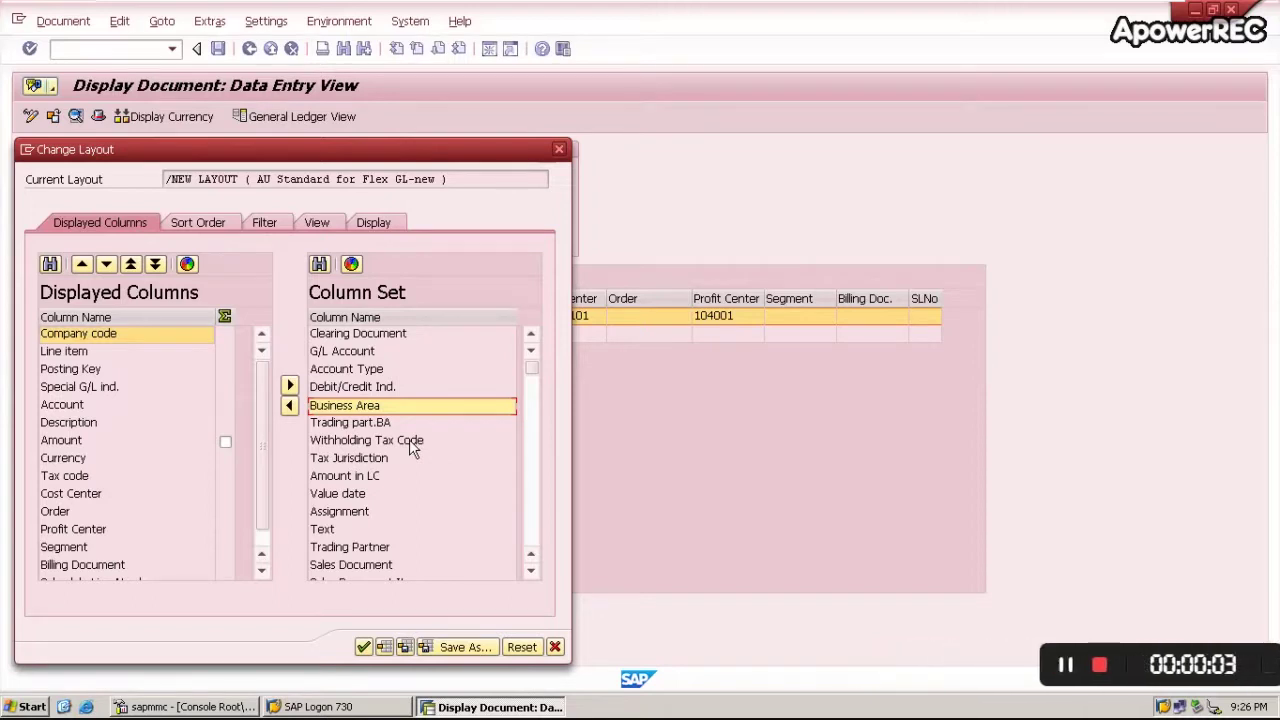
{"action": "left_click", "coordinate": [390, 441], "text": "shift"}
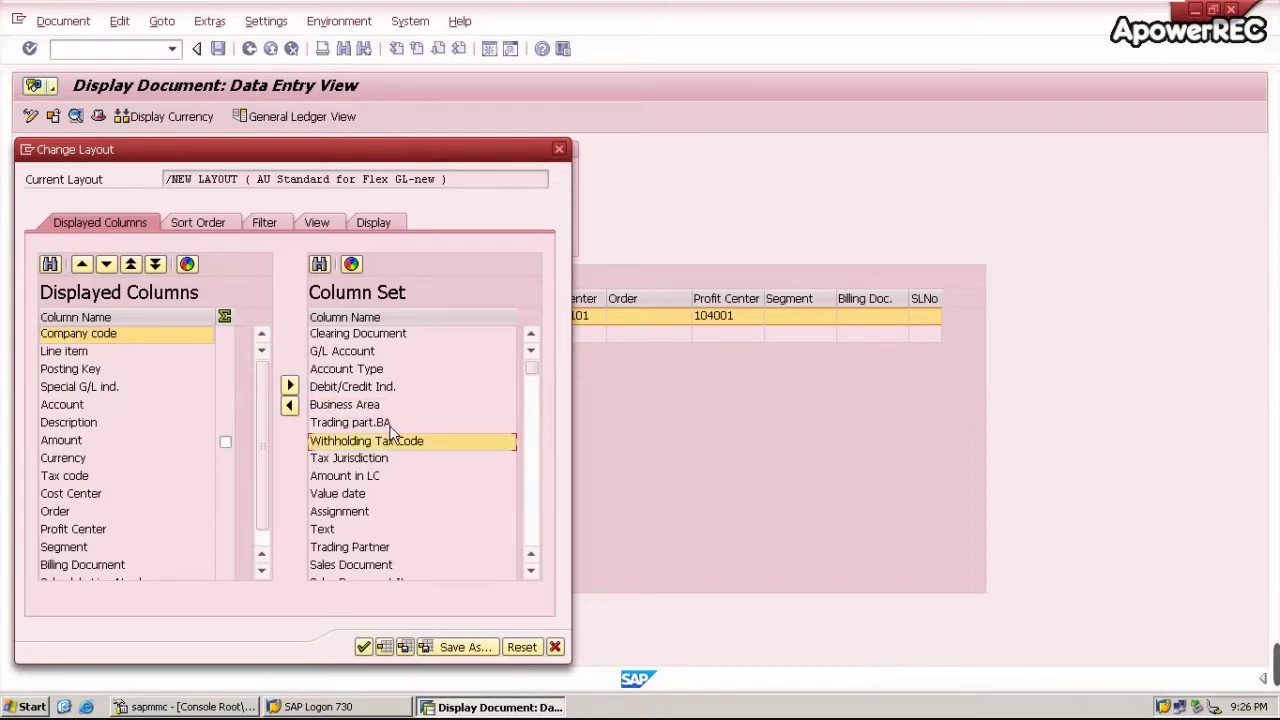
{"action": "left_click", "coordinate": [393, 445]}
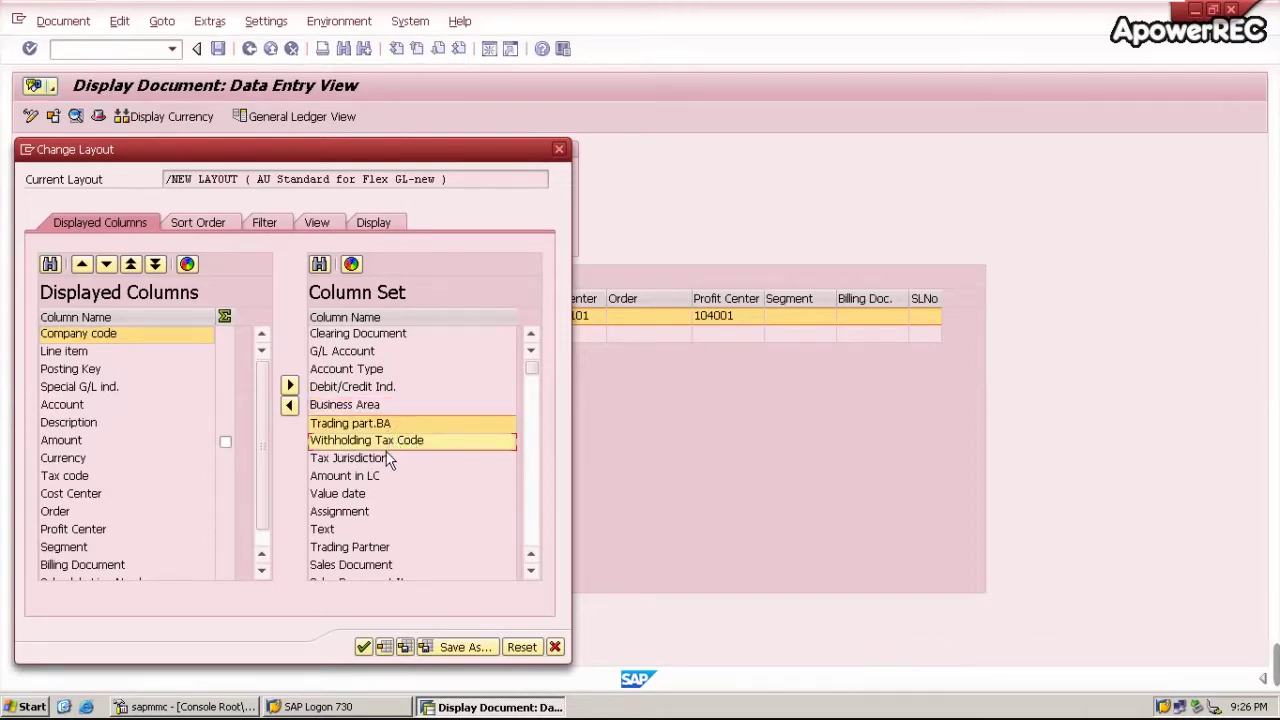
{"action": "left_click", "coordinate": [380, 479], "text": "shift"}
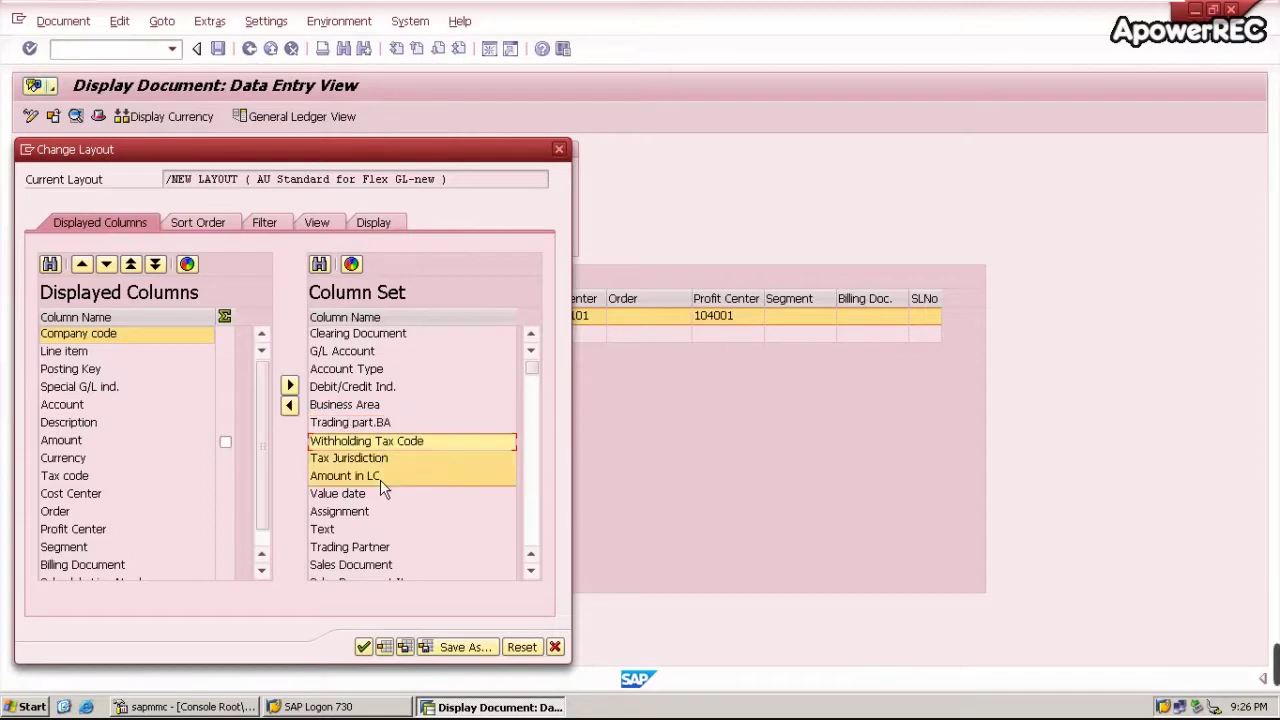
{"action": "left_click", "coordinate": [391, 423]}
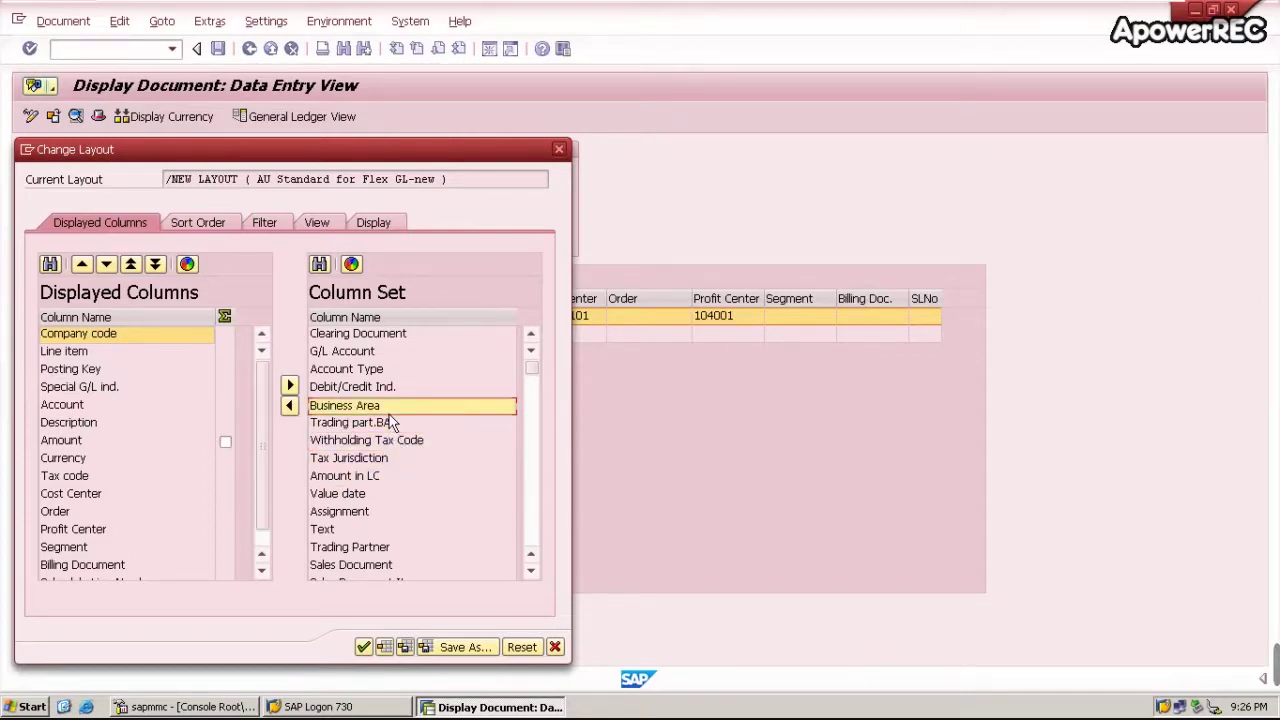
{"action": "left_click_drag", "start_coordinate": [395, 380], "coordinate": [386, 408]}
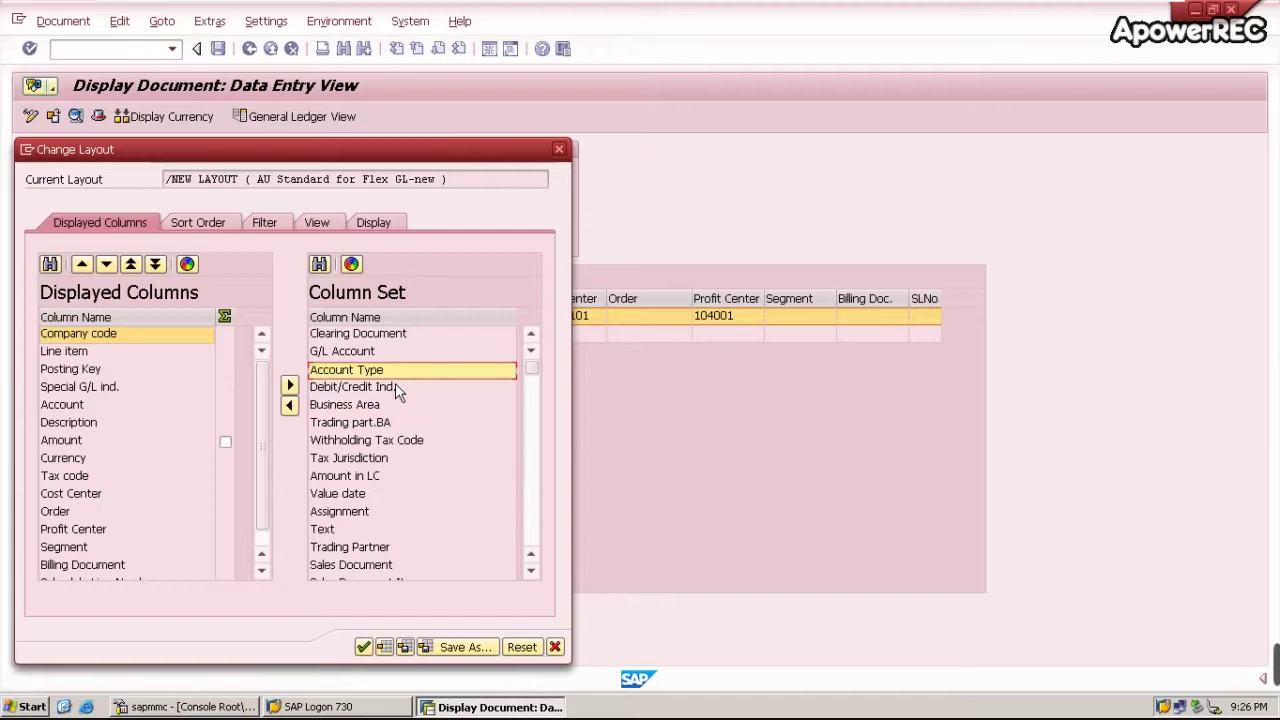
{"action": "left_click", "coordinate": [289, 405]}
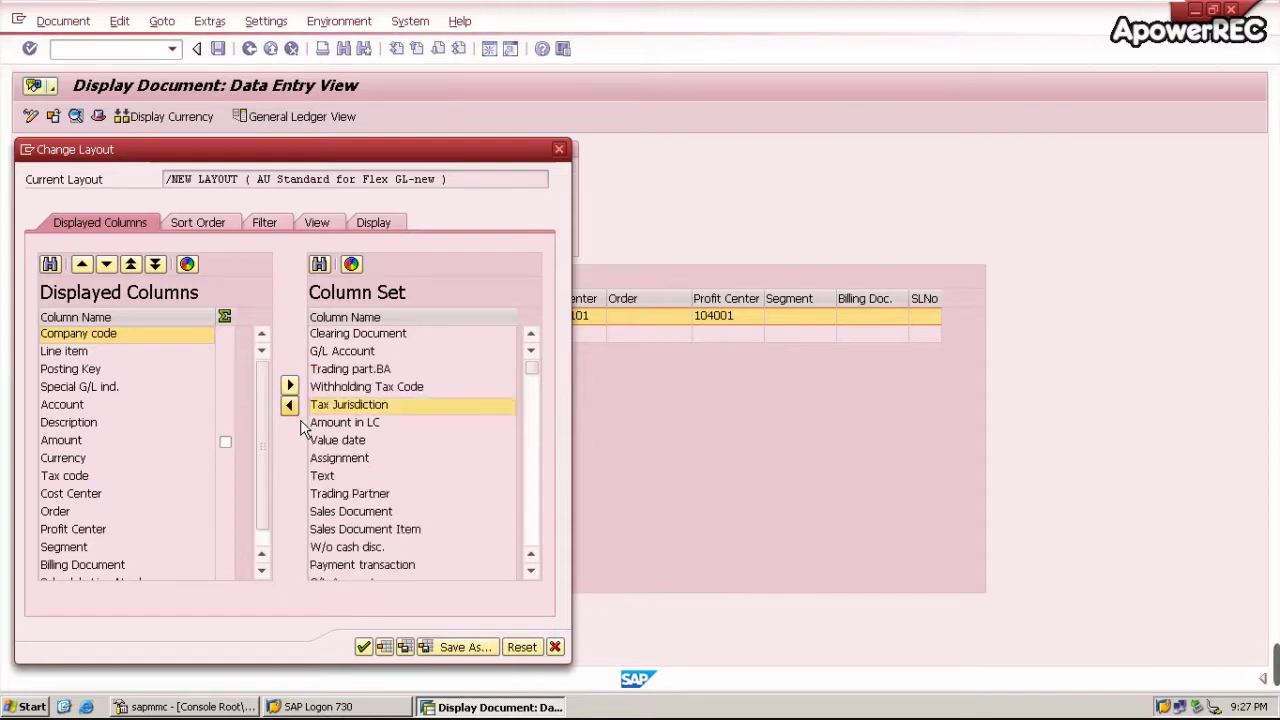
Apply the layout, then widen BusA and narrow Billing Doc. so business area 10HV is readable
{"action": "left_click", "coordinate": [364, 648]}
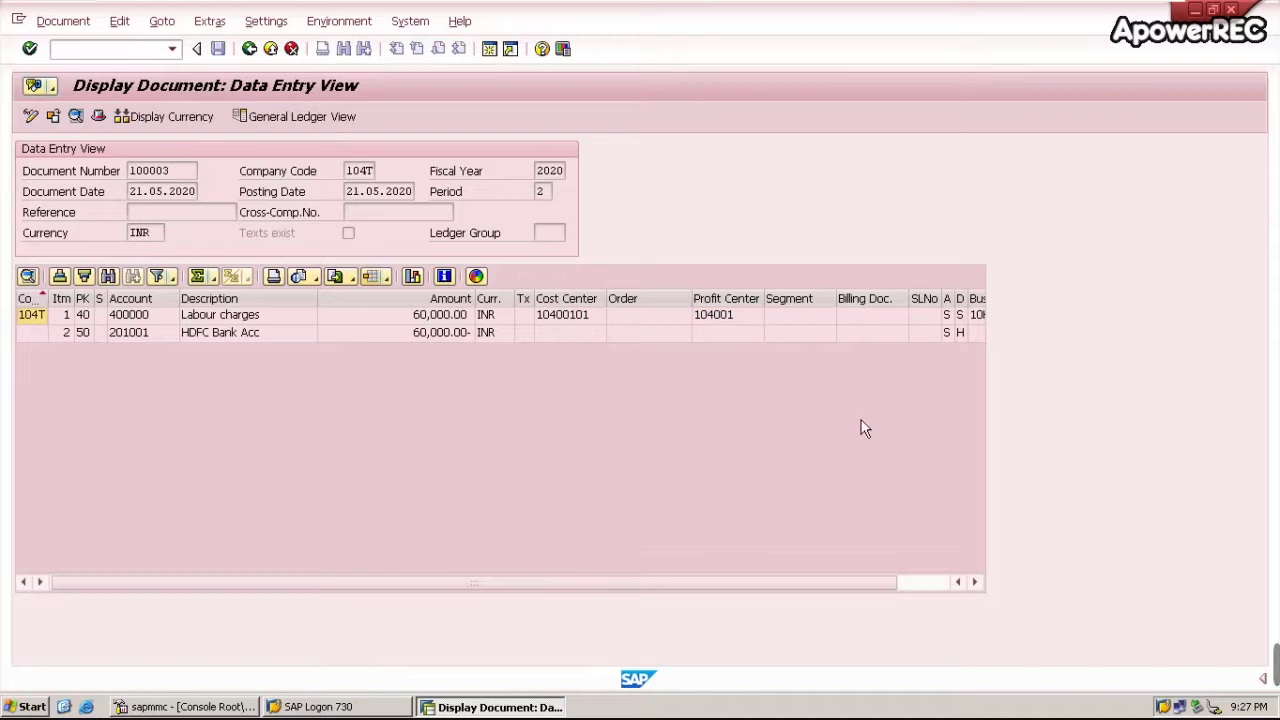
{"action": "left_click", "coordinate": [928, 589]}
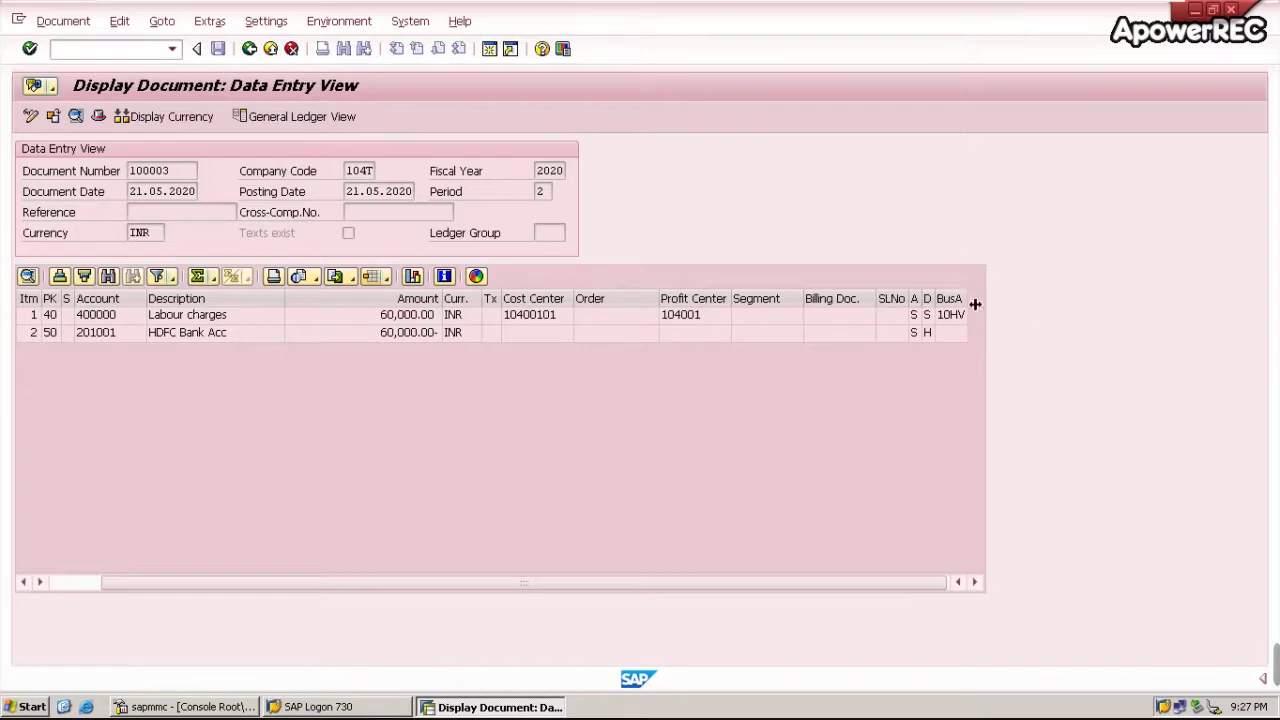
{"action": "left_click_drag", "start_coordinate": [975, 304], "coordinate": [1004, 301]}
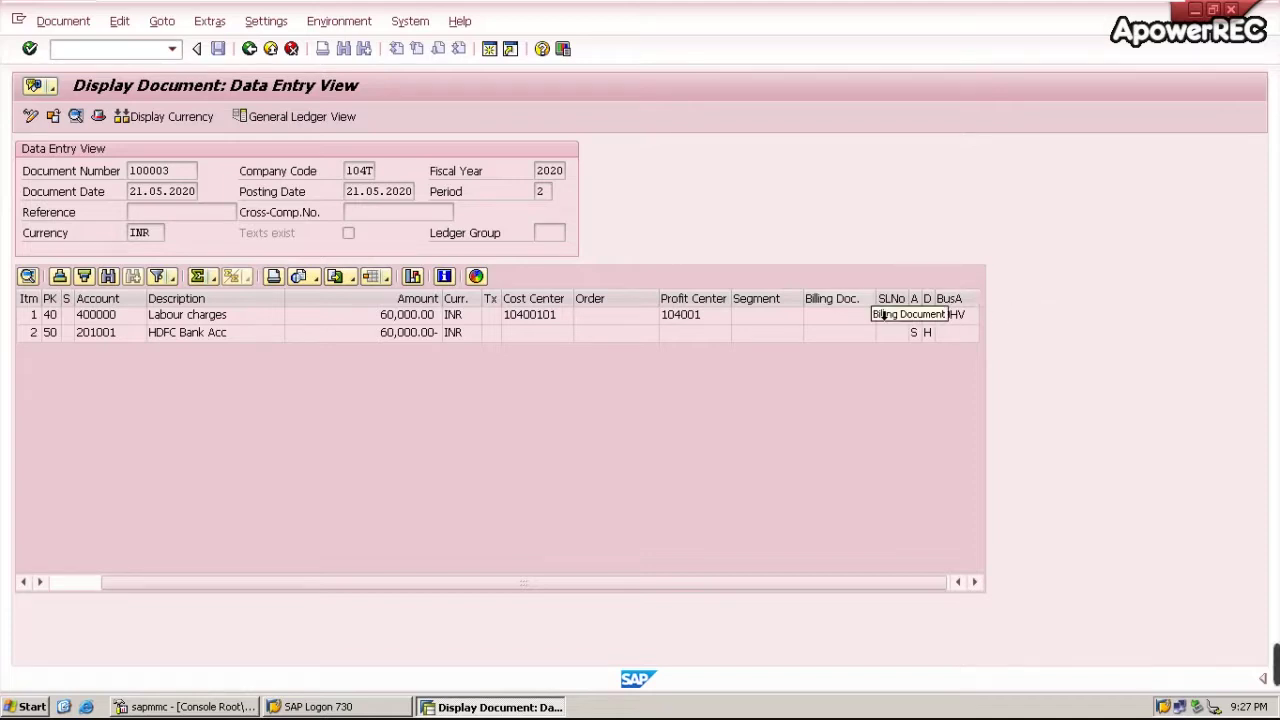
{"action": "left_click_drag", "start_coordinate": [877, 299], "coordinate": [841, 307]}
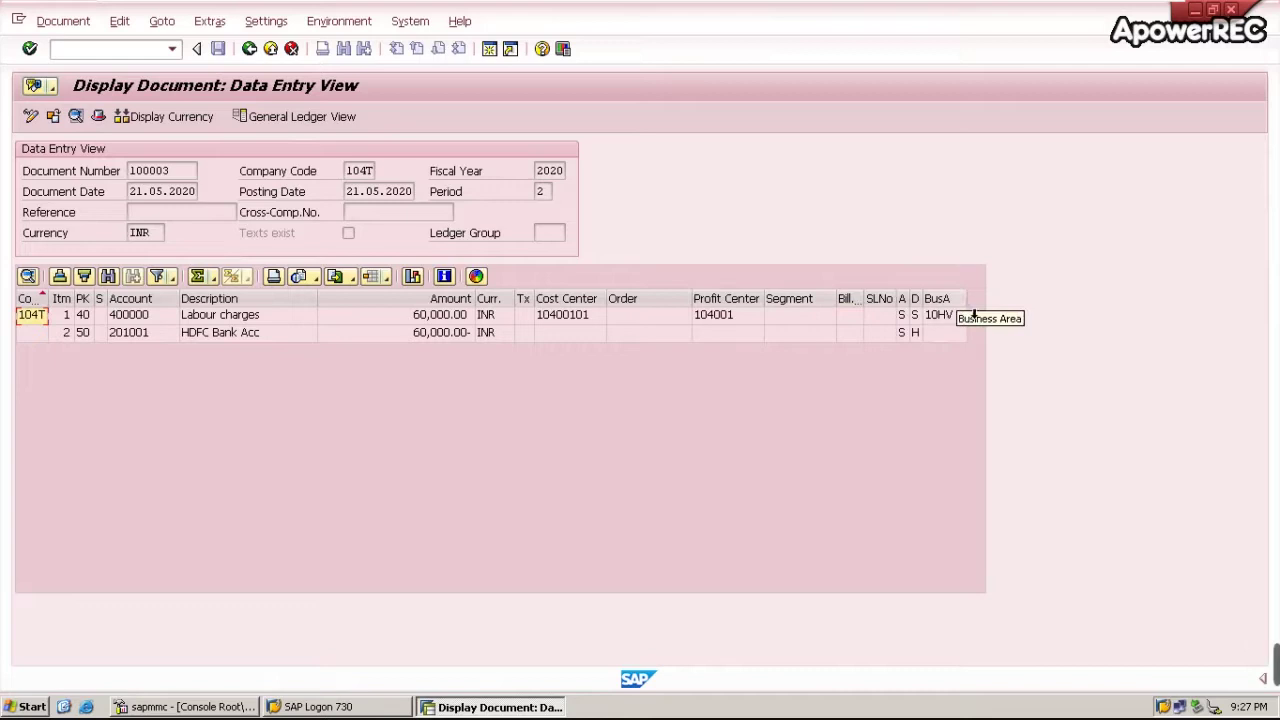
{"action": "left_click_drag", "start_coordinate": [974, 314], "coordinate": [997, 311]}
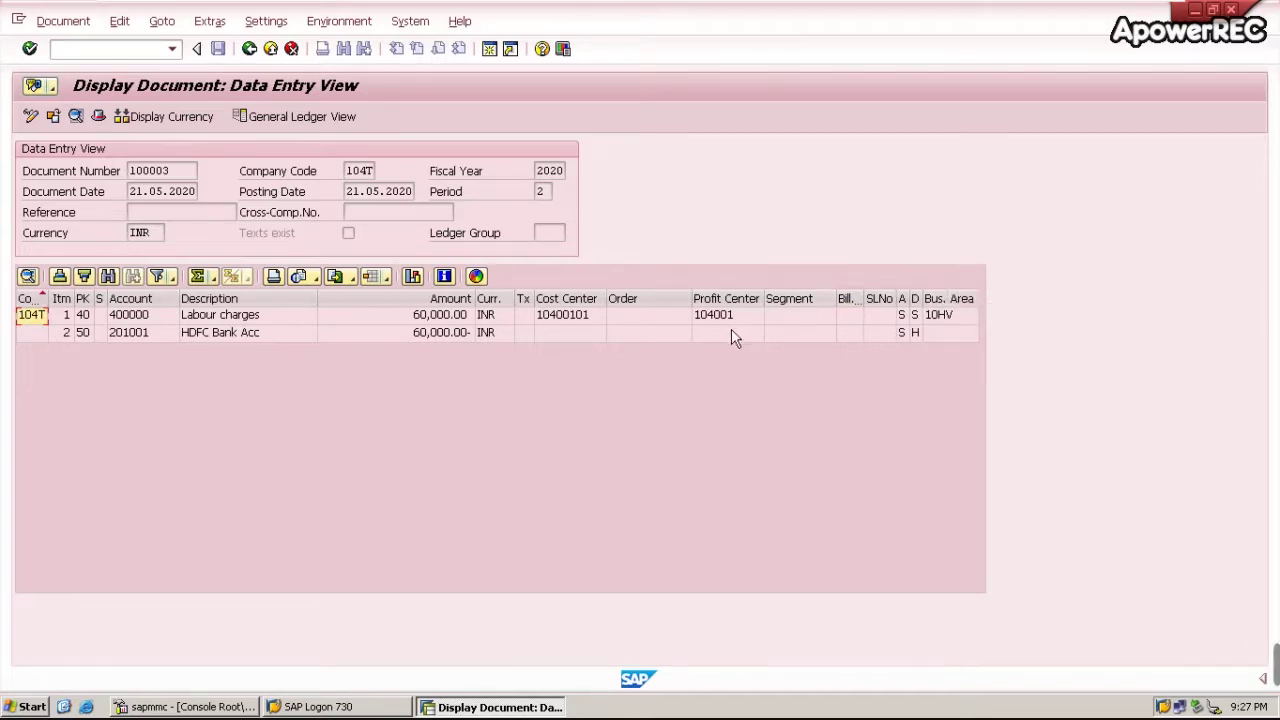